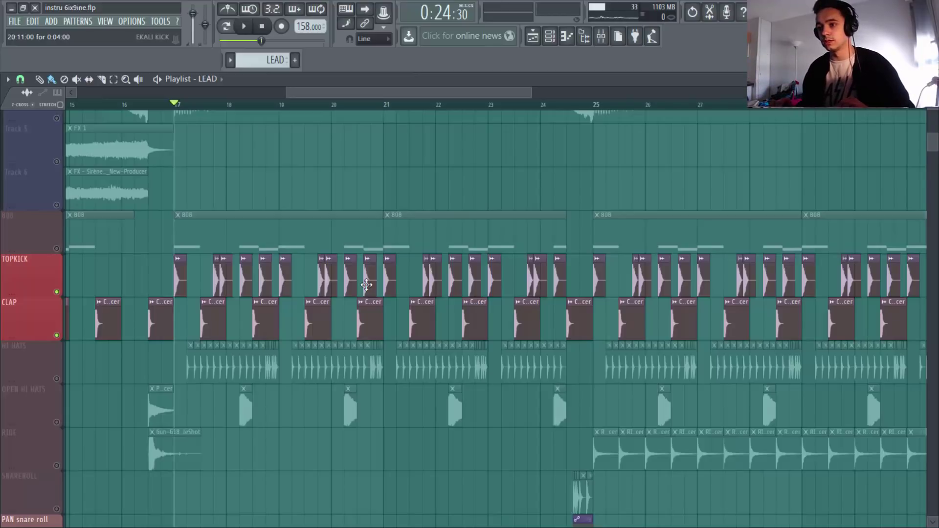
- Play the TOPKICK and CLAP tracks from bar 17, first on their own and again with the 808 track unmuted
key("space")
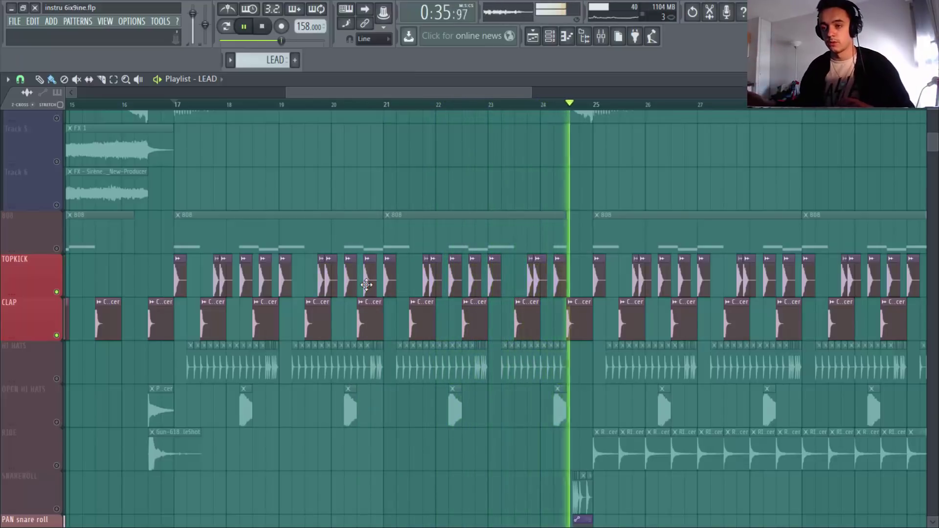
key("space")
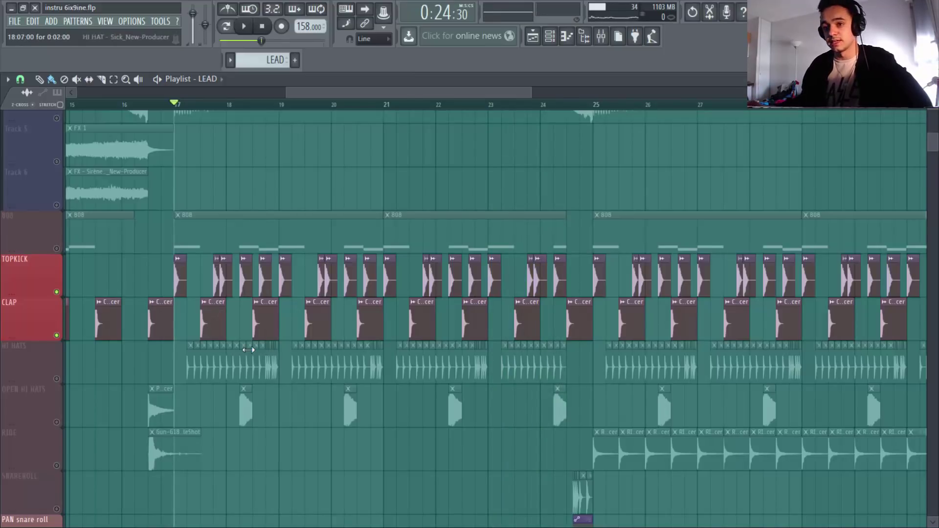
left_click(57, 249)
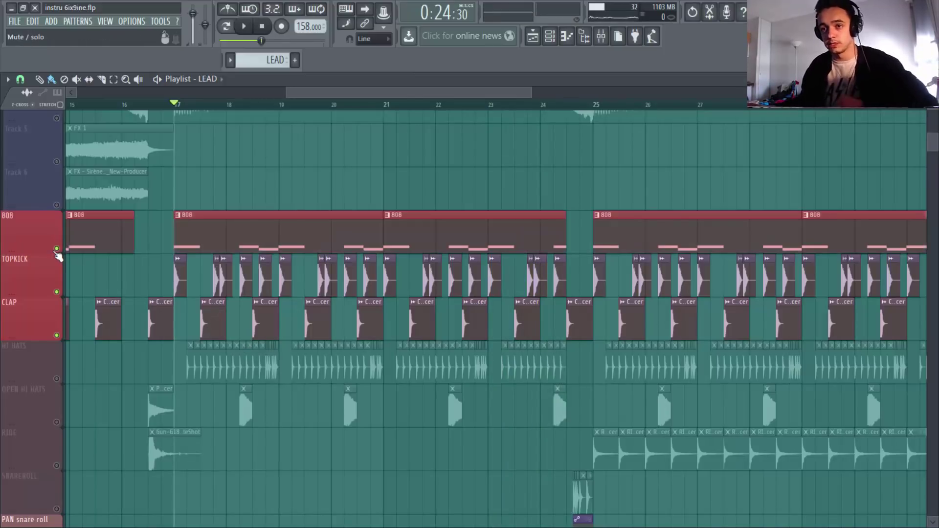
key("space")
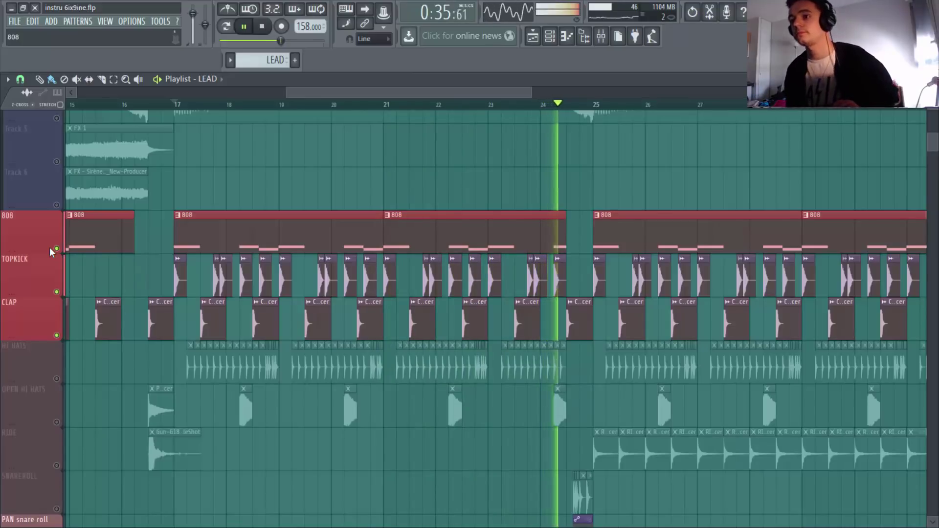
key("space")
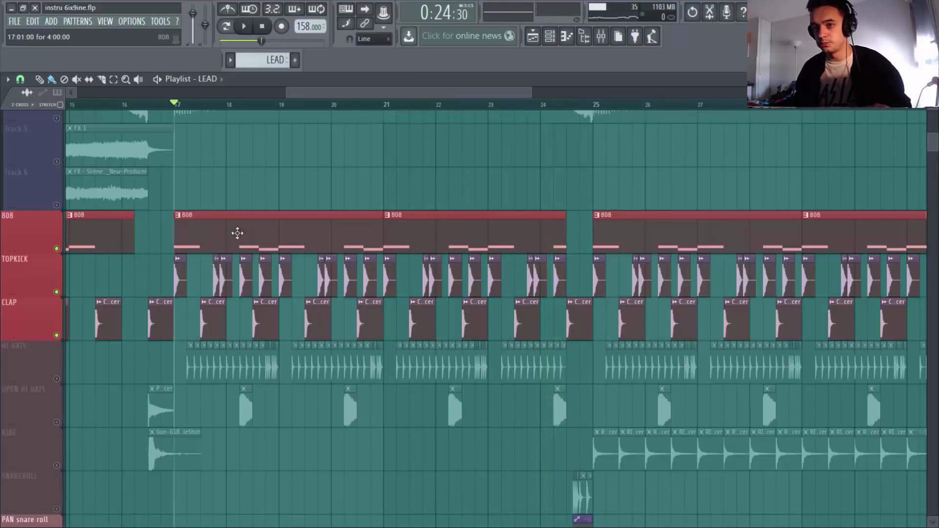
- Lengthen the release of envelope 4 in the 808's Massive SUBBASS - TWO patch, and close the synth
left_click(549, 37)
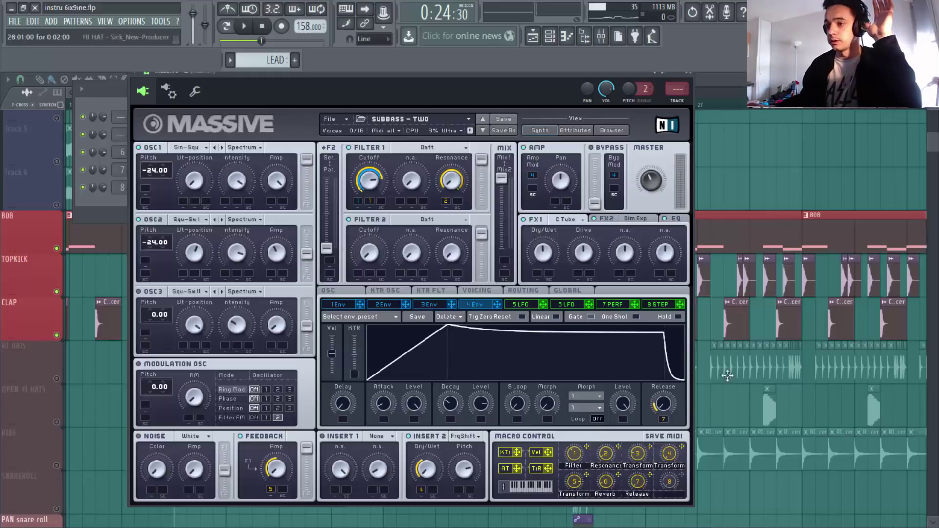
left_click_drag(662, 410, 677, 357)
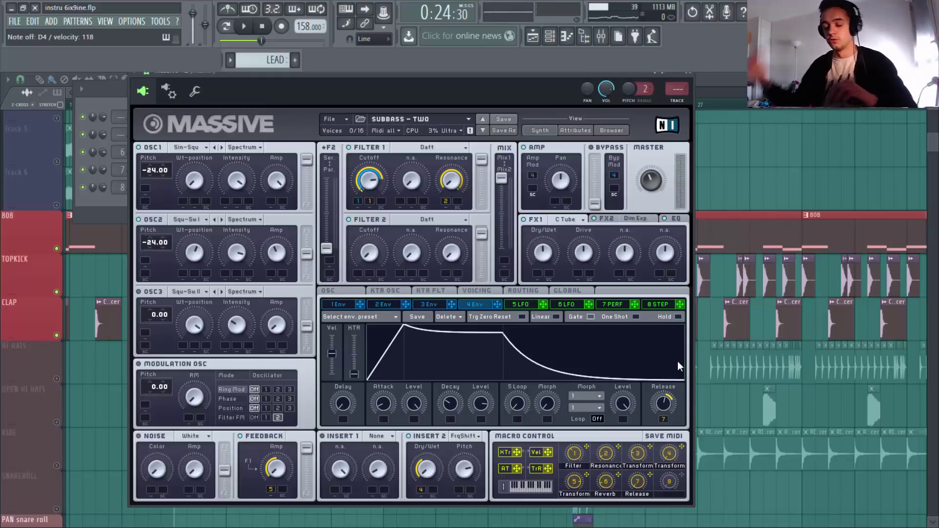
left_click_drag(674, 404, 679, 388)
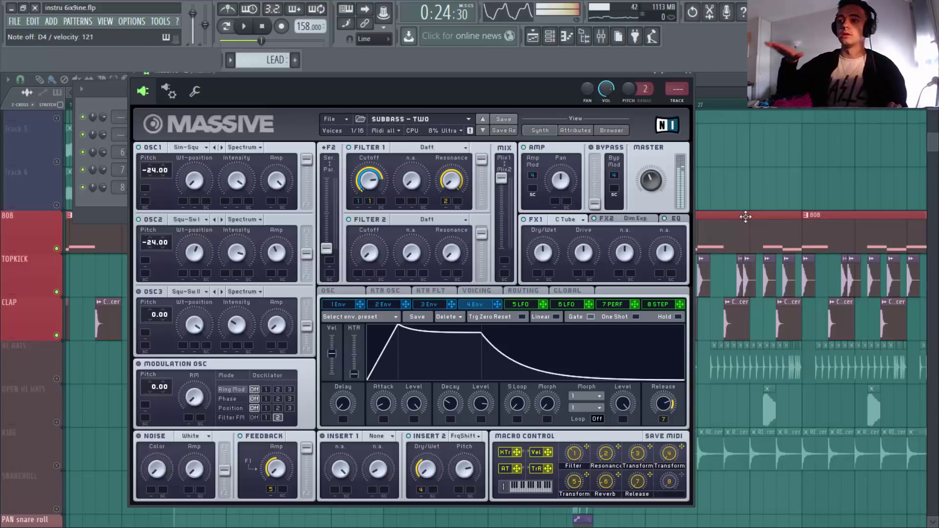
left_click(690, 71)
- Solo the HI HATS track and unmute OPEN HI HATS, RIDE, SNAREROLL, PAN snare roll, CLAP lowpass and 808 highpass with it
scroll(59, 318, "down", 1)
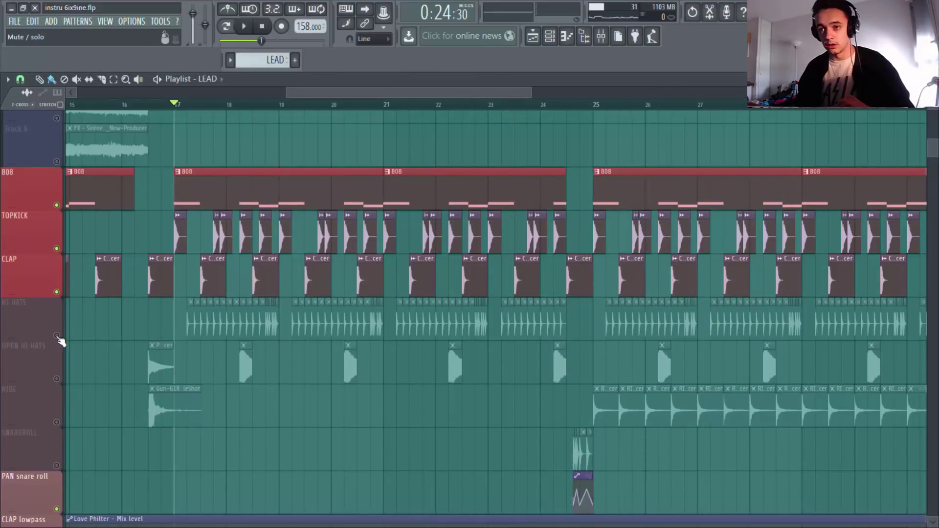
right_click(56, 335)
left_click(57, 379)
left_click(56, 422)
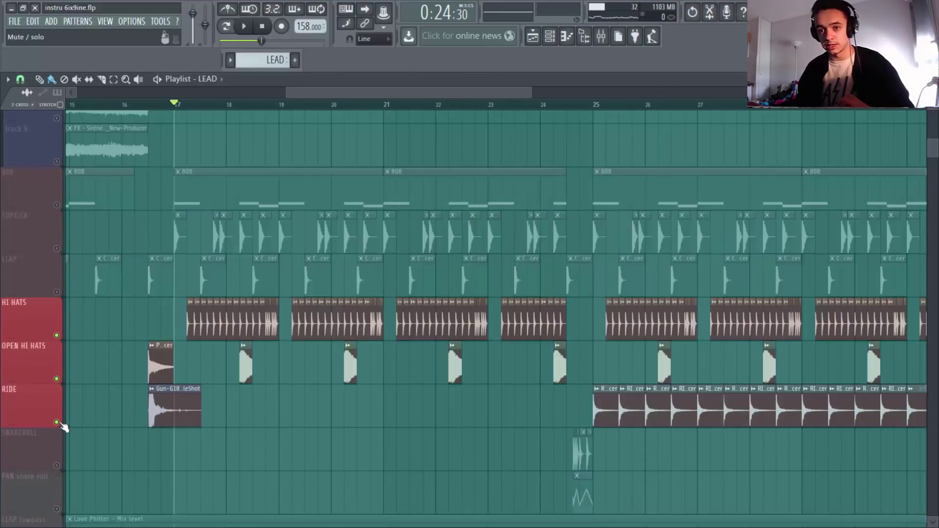
left_click(56, 465)
left_click(56, 508)
scroll(56, 489, "down", 4)
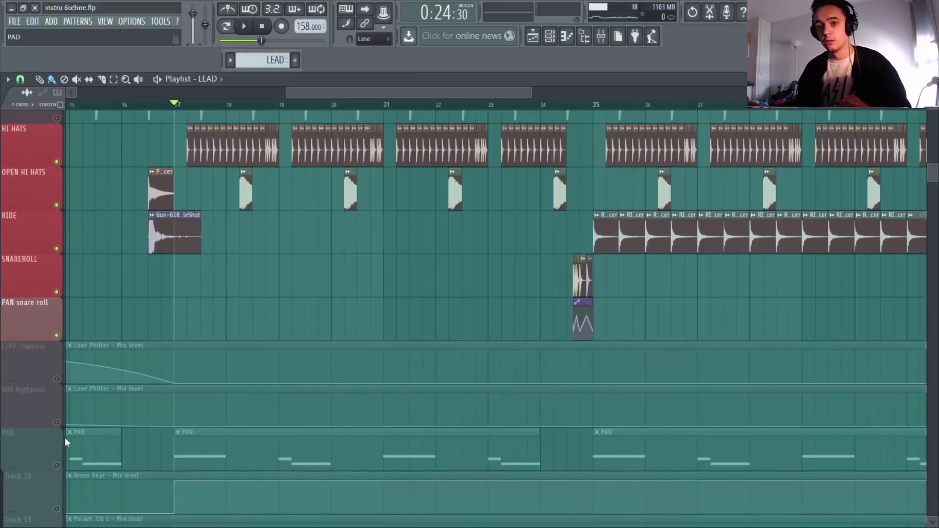
left_click(56, 422)
left_click(57, 378)
- Play the soloed hi-hat, ride and snare roll tracks from bar 17, and again from just before the snare roll at bar 24
scroll(289, 294, "up", 2)
key("space")
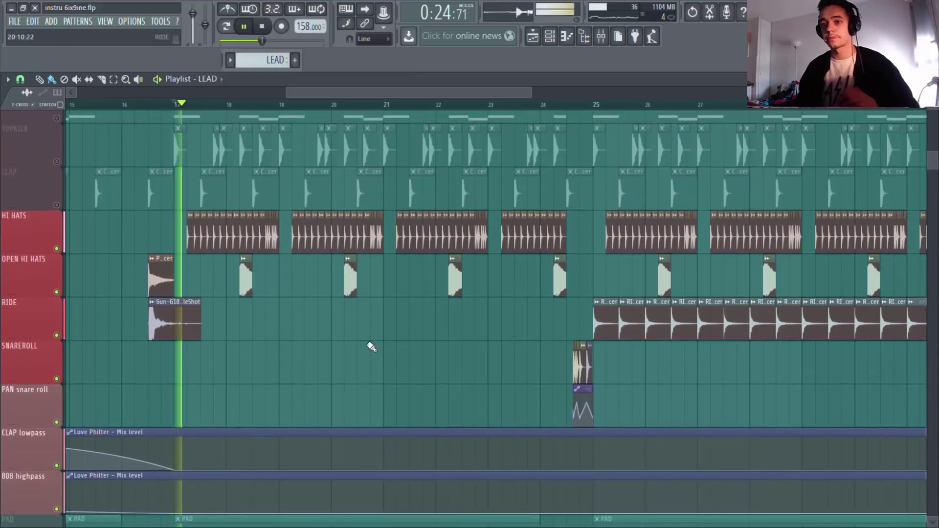
scroll(381, 362, "up", 2)
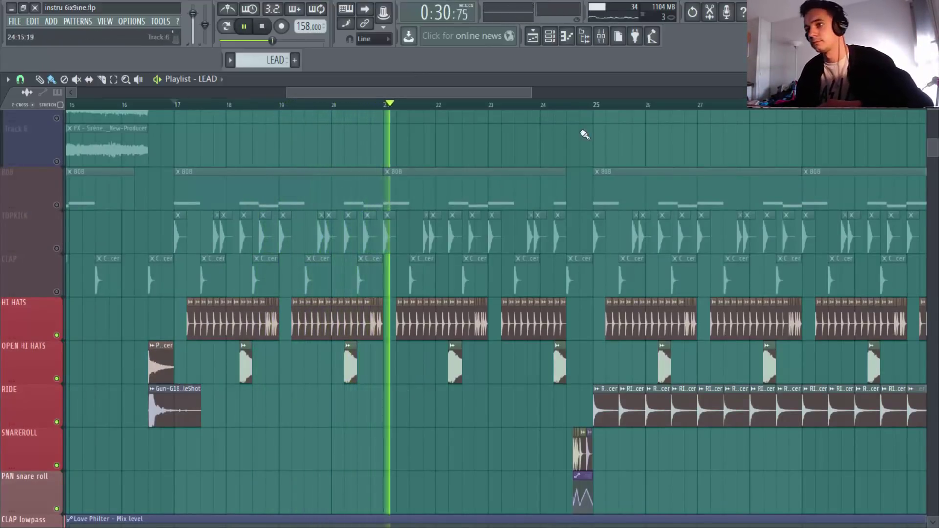
left_click(572, 103)
scroll(615, 233, "down", 1)
scroll(538, 103, "up", 1)
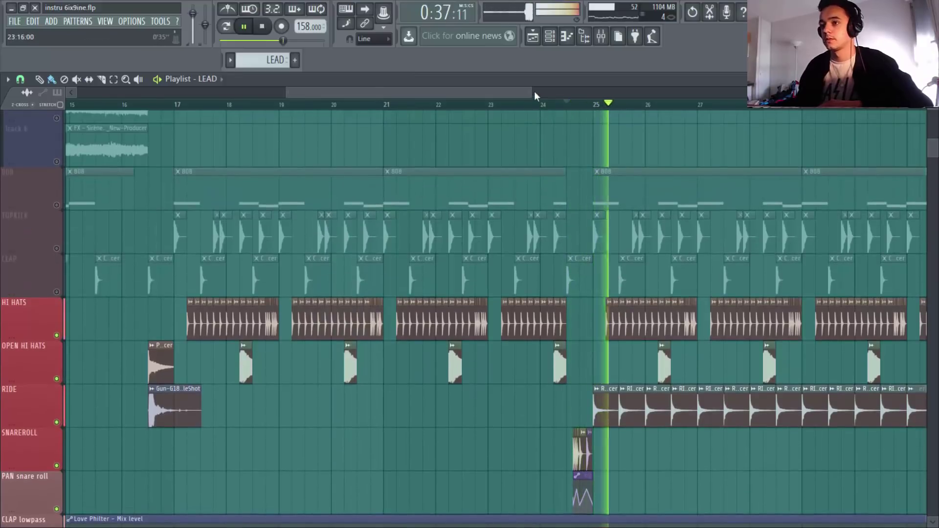
left_click_drag(532, 93, 591, 92)
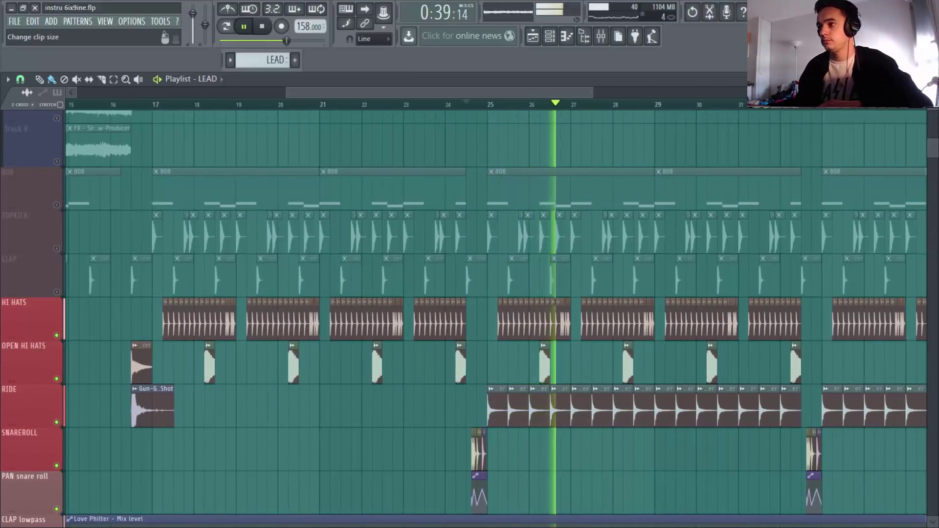
scroll(524, 355, "down", 1)
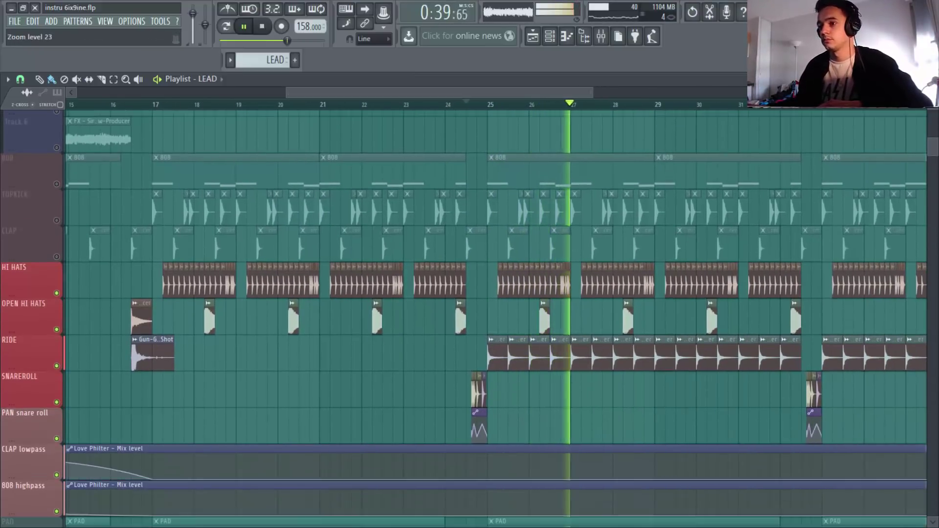
key("space")
- Inspect the sample settings of the ride clip and the HI HAT - Opening clip, closing each one
double_click(524, 355)
left_click(422, 226)
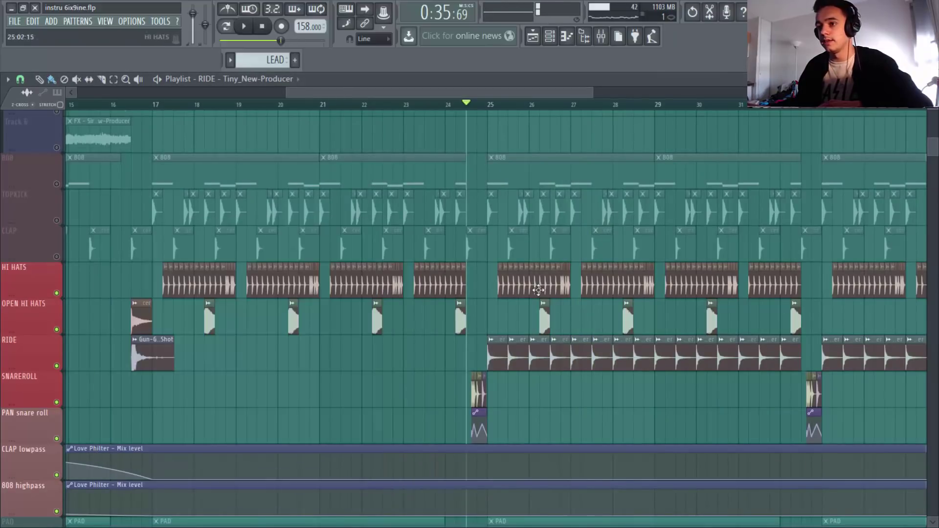
double_click(542, 328)
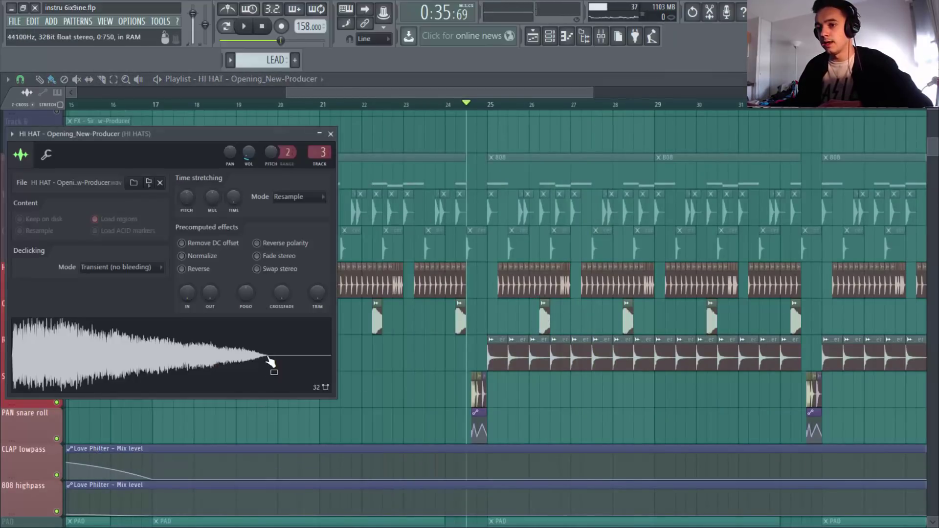
left_click(330, 134)
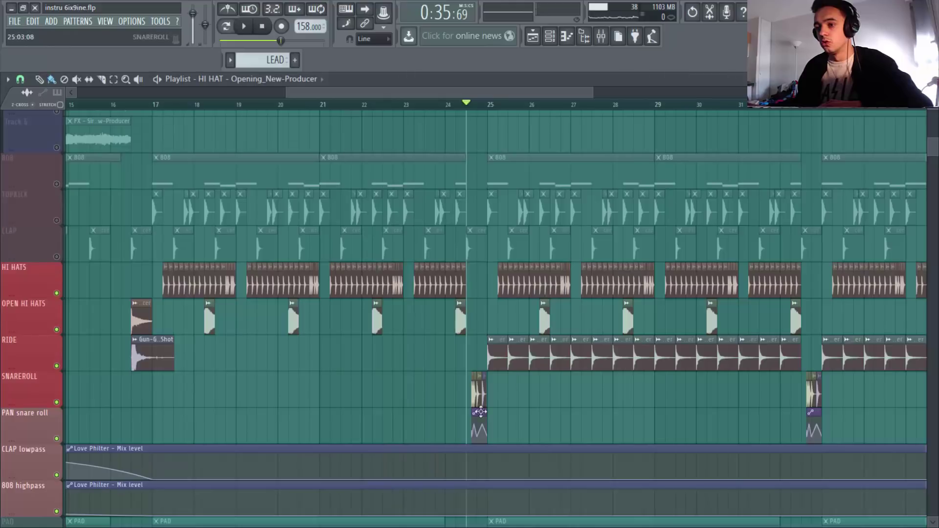
- Play the snare roll before bar 25 and examine its clips and panning automation up close
key("space")
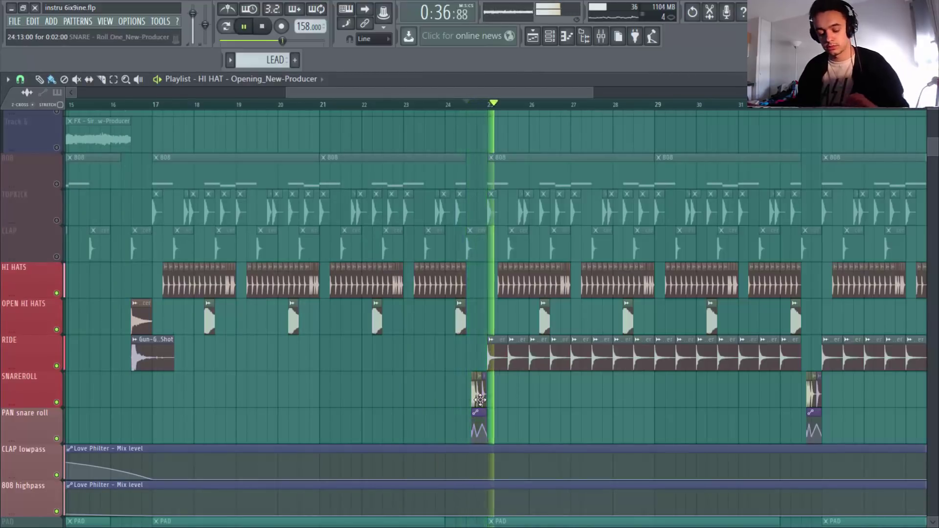
key("space")
left_click_drag(431, 399, 553, 481)
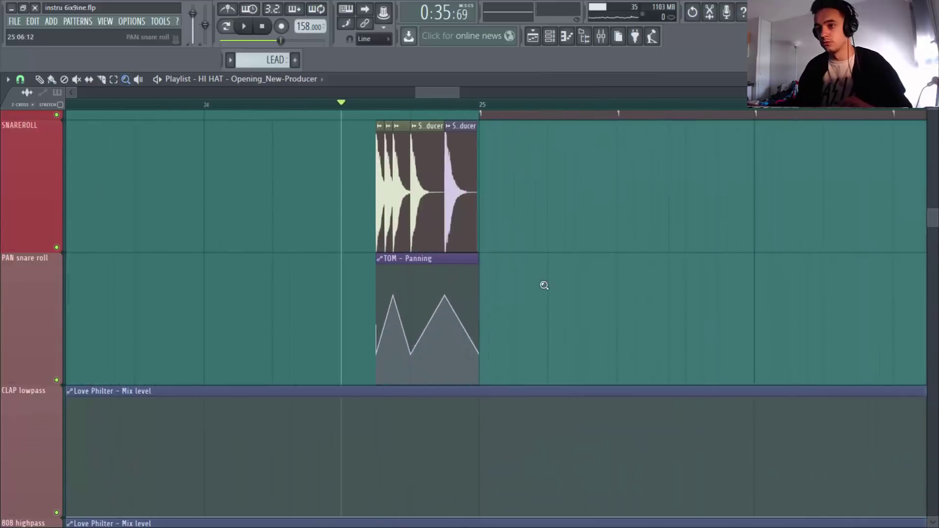
key("space")
key("space")
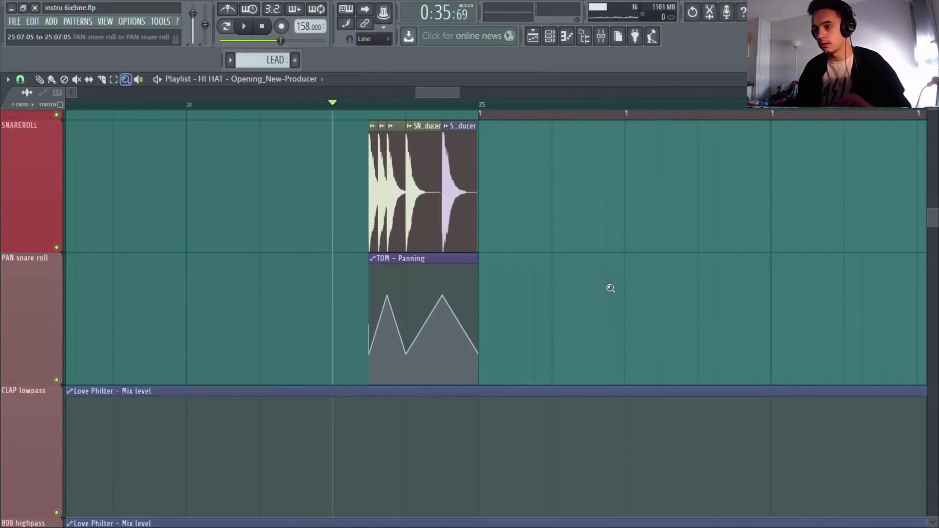
- Return to the overview of the arrangement and place the playhead at the first HI HATS clip after bar 17
right_click(610, 289)
left_click_drag(383, 225, 758, 386)
key("b")
scroll(476, 314, "up", 2)
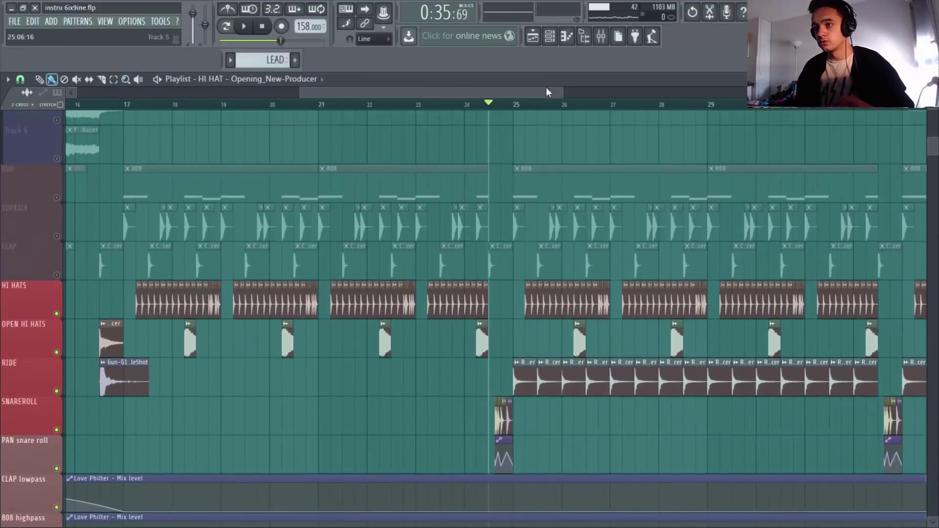
scroll(548, 92, "left", 2)
left_click(247, 104)
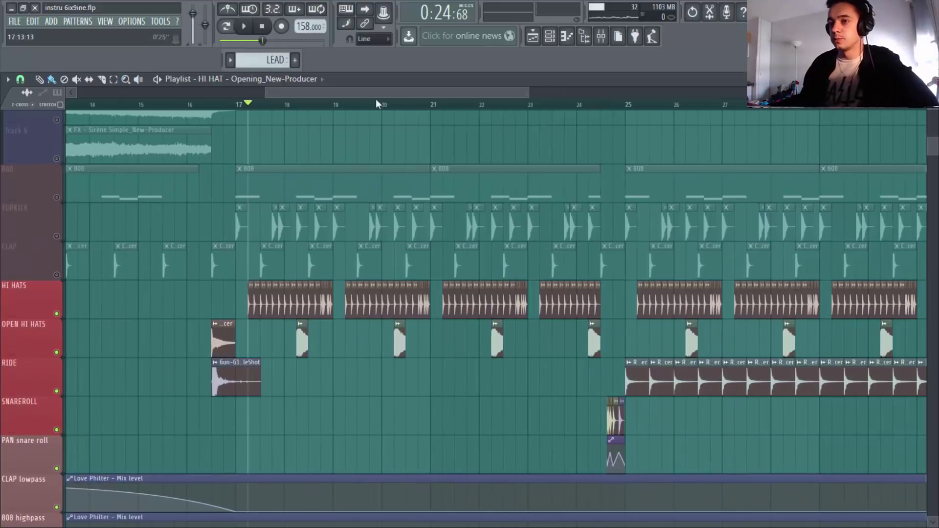
- Show the LEAD pattern's instruments in the channel rack's Unsorted group, and close the rack
left_click(549, 36)
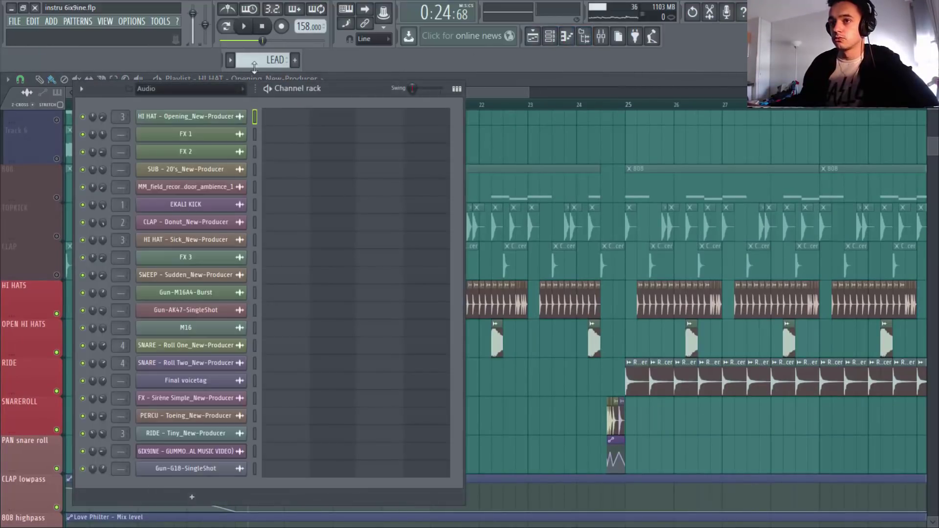
left_click(230, 59)
left_click(239, 76)
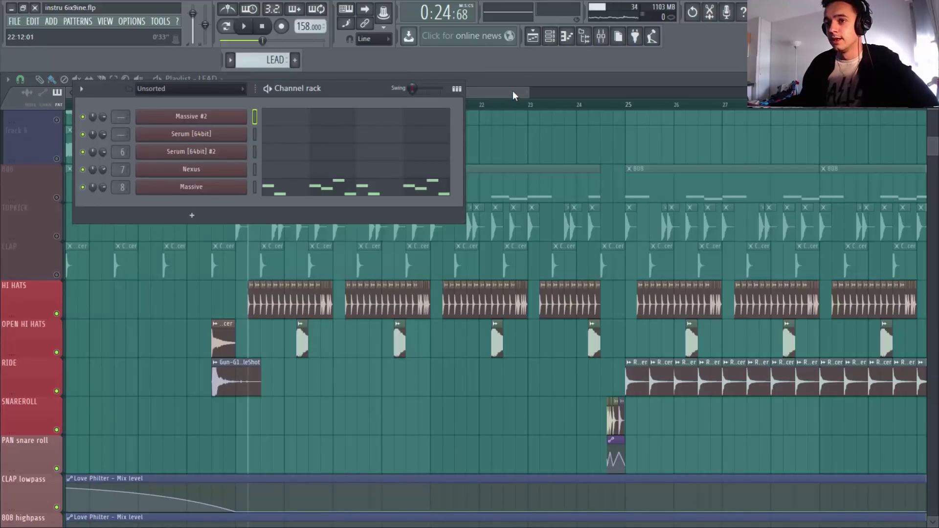
key("F6")
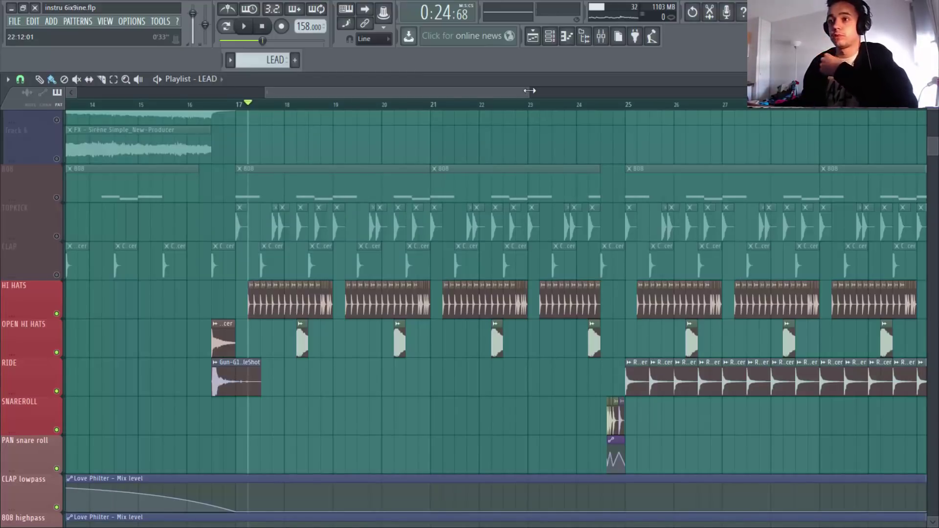
- Play all the drum tracks together with the 808 across the snare roll and the section from bar 25
scroll(532, 95, "right", 2)
mouse_move(534, 95)
left_mouse_down()
mouse_move(597, 93)
mouse_move(533, 97)
left_mouse_up()
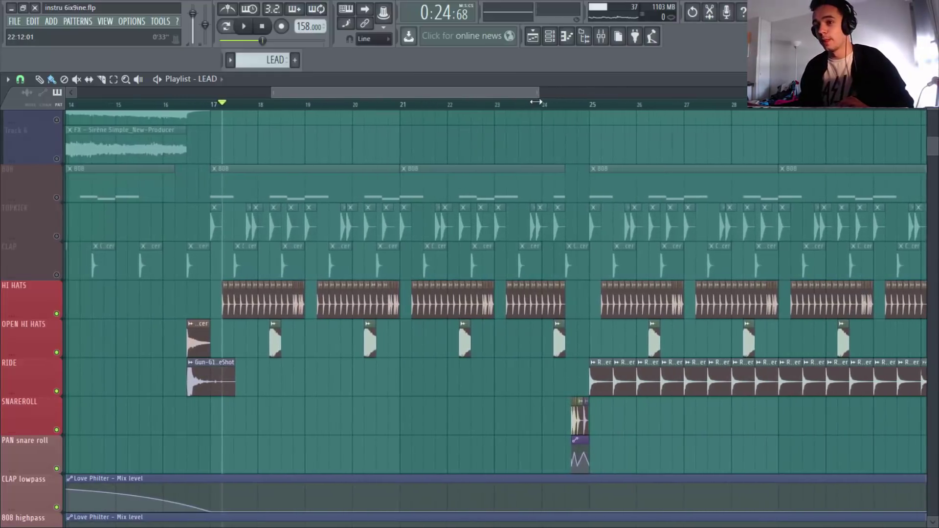
scroll(538, 269, "down", 3)
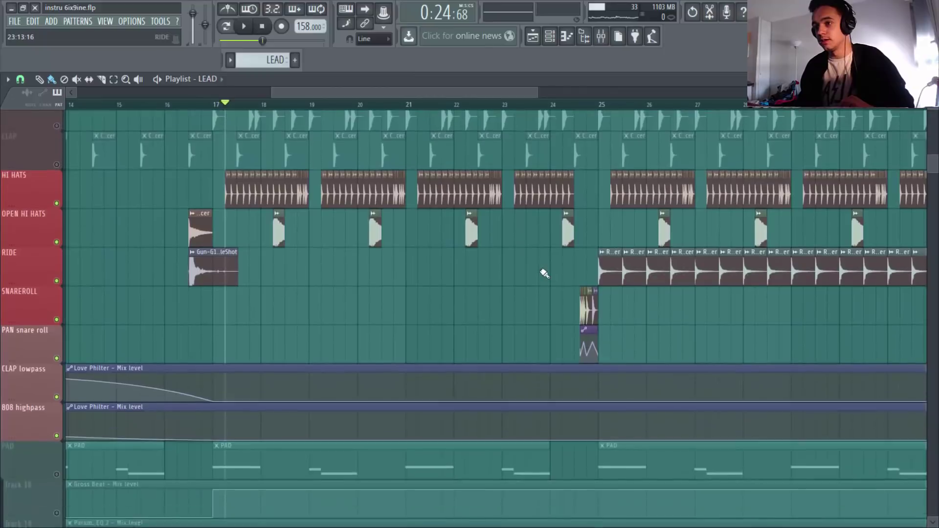
scroll(541, 271, "up", 5)
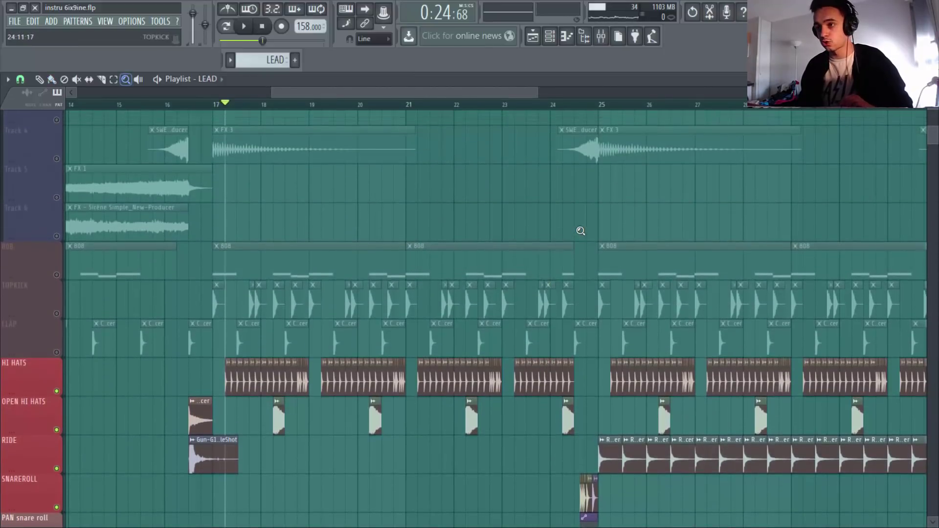
right_click(580, 231)
left_click_drag(374, 201, 778, 345)
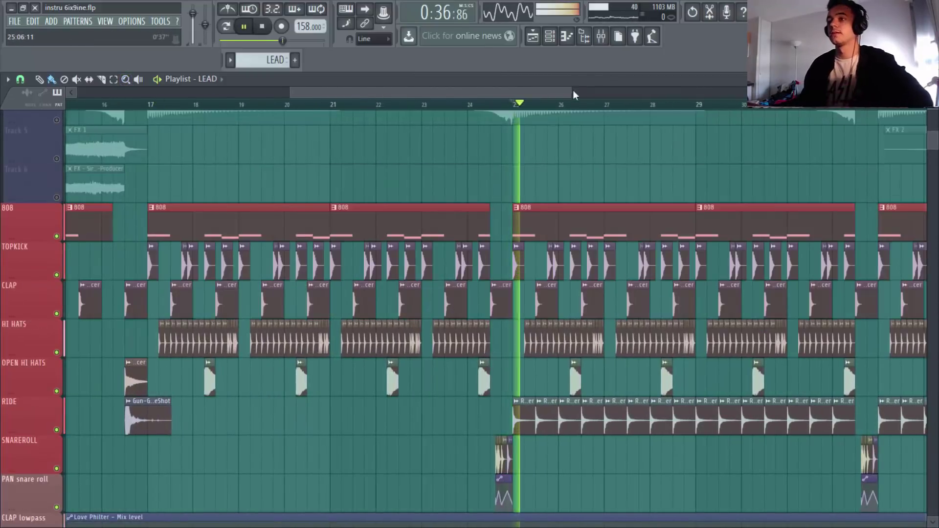
left_click_drag(573, 90, 683, 87)
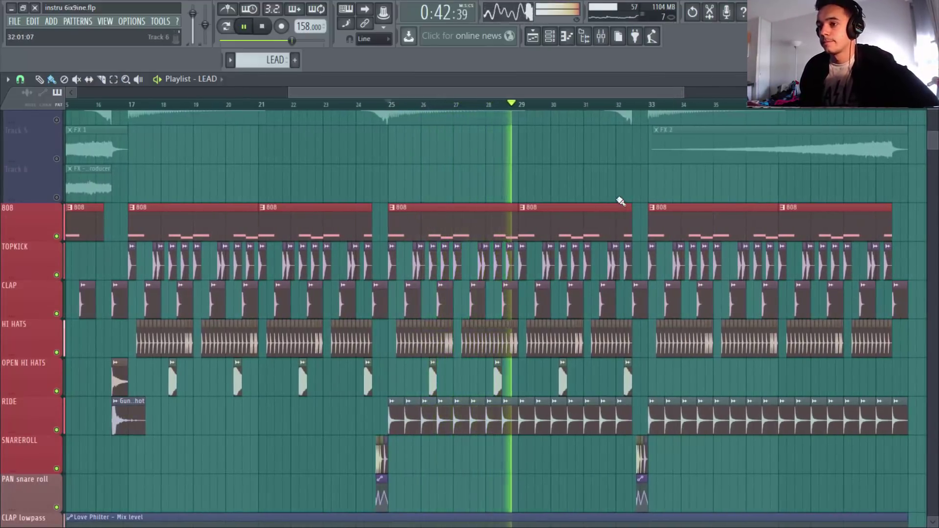
- Play the intro build-up from bar 9 with the 808, claps and their lowpass and highpass automation
scroll(655, 202, "down", 1)
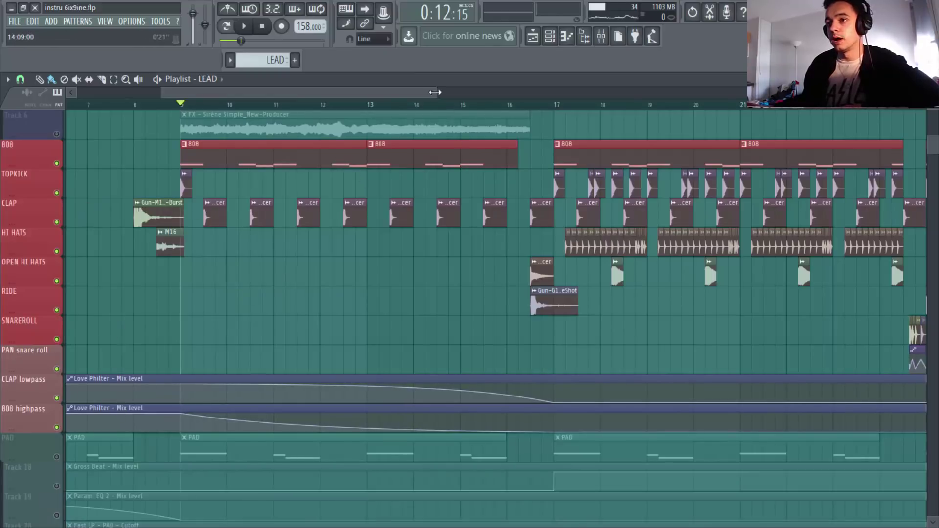
left_click_drag(435, 92, 482, 93)
key("space")
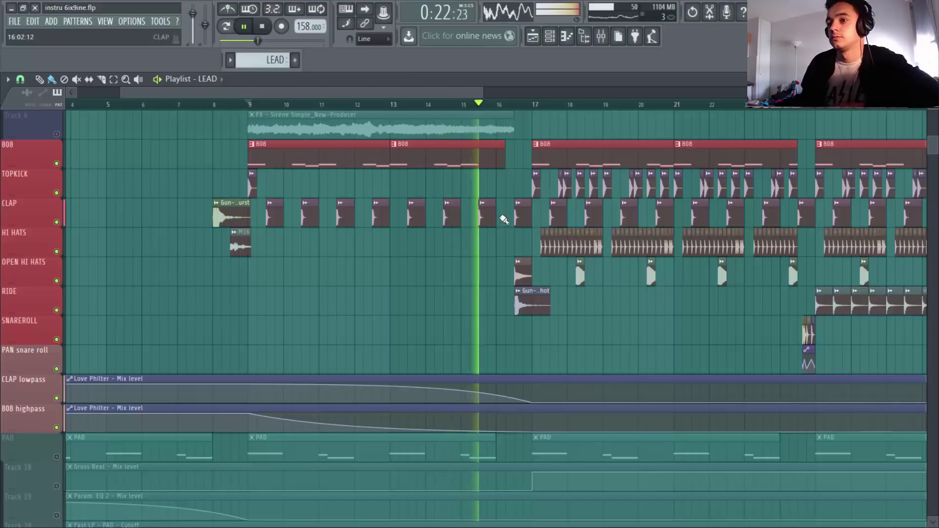
key("space")
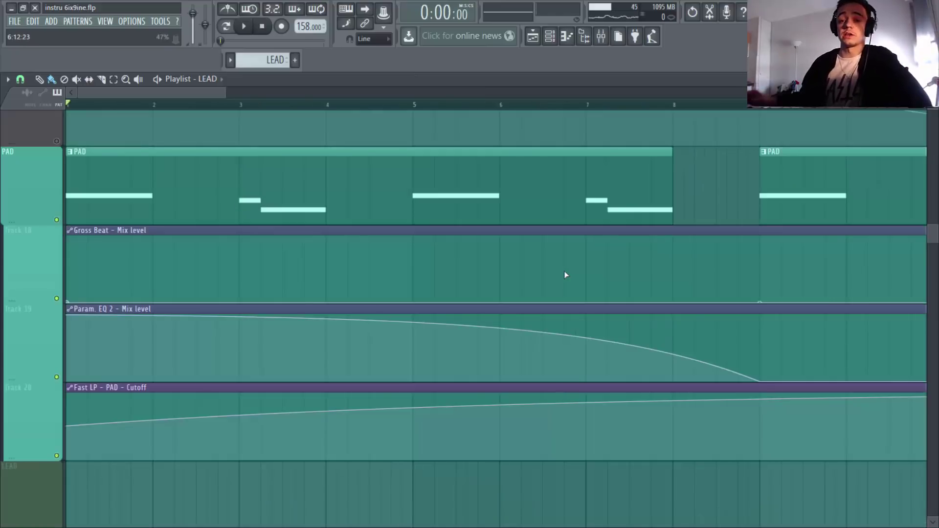
- Show the PAD pattern in the channel rack, and open its Nexus instrument to view the VO Digichoir preset
left_click(550, 36)
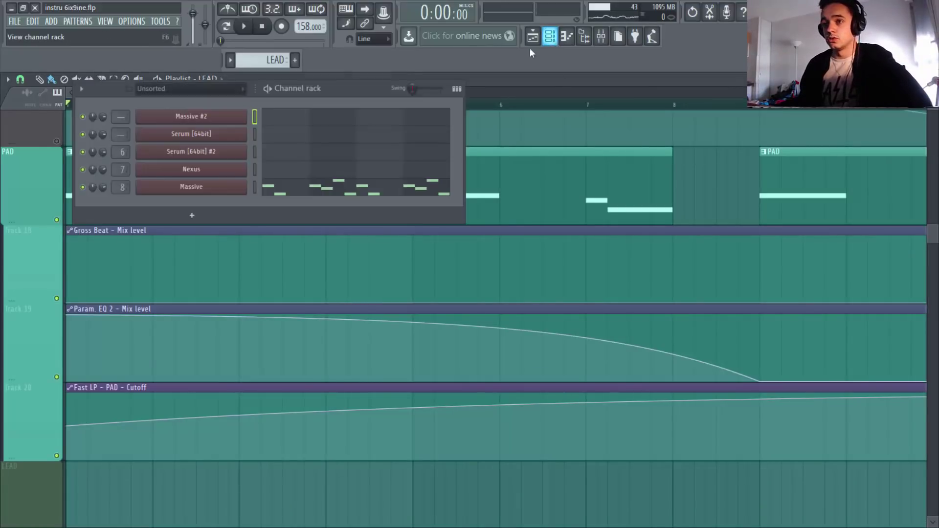
left_click(227, 65)
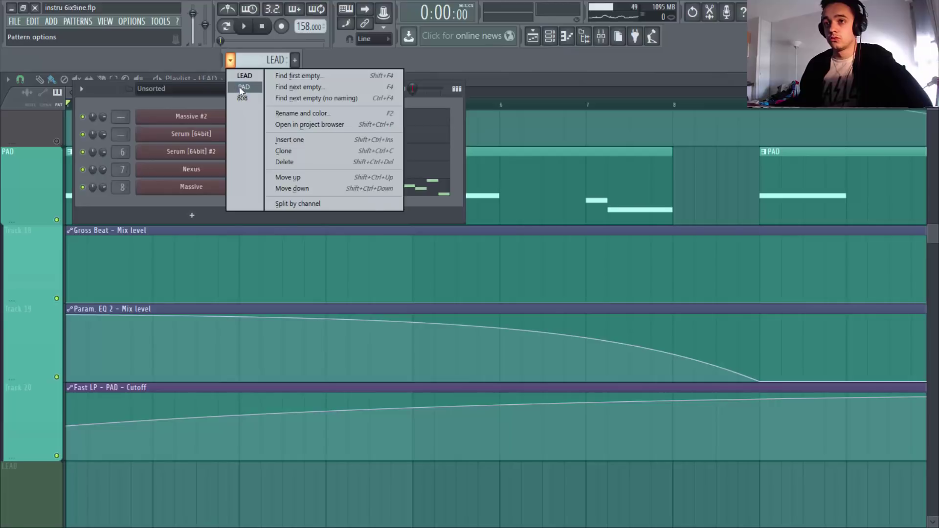
left_click(239, 87)
left_click(235, 169)
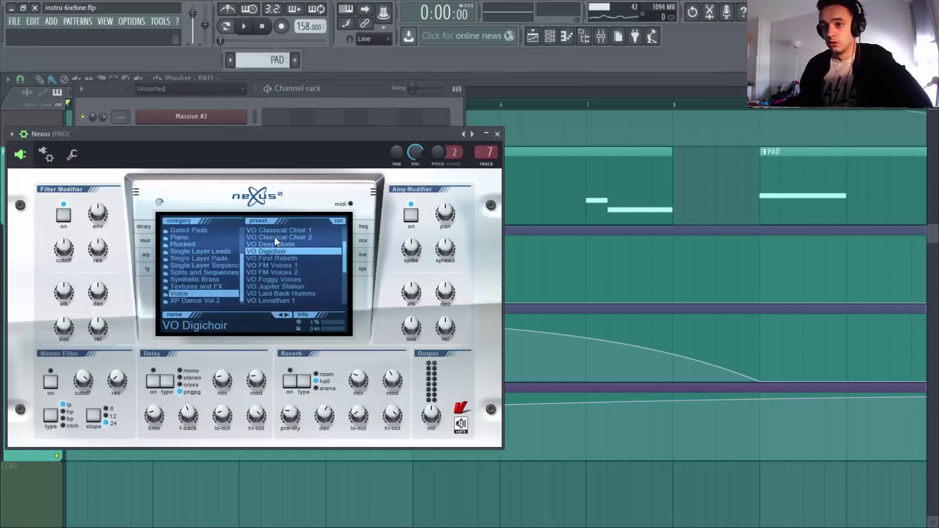
left_click(497, 134)
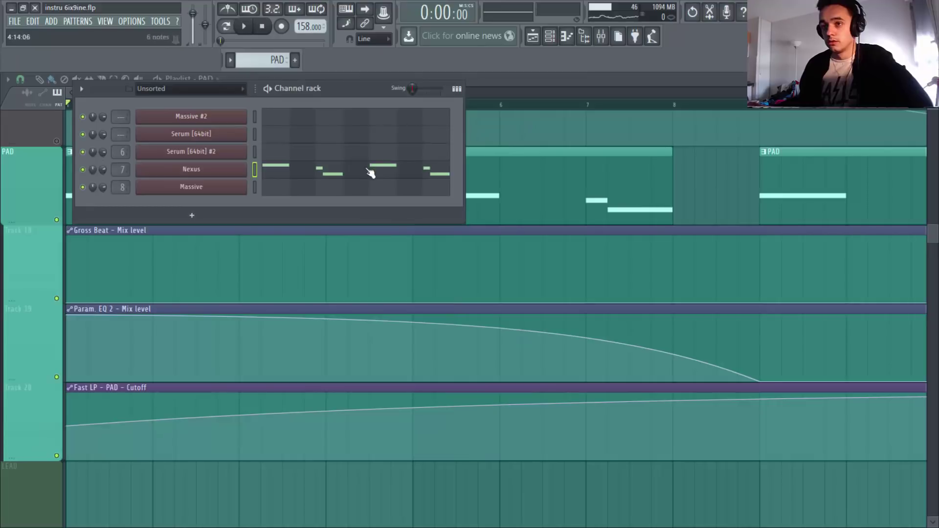
- Show the PAD pattern's Nexus notes and play the pad with its automation from the start of the arrangement
left_click(298, 177)
key("space")
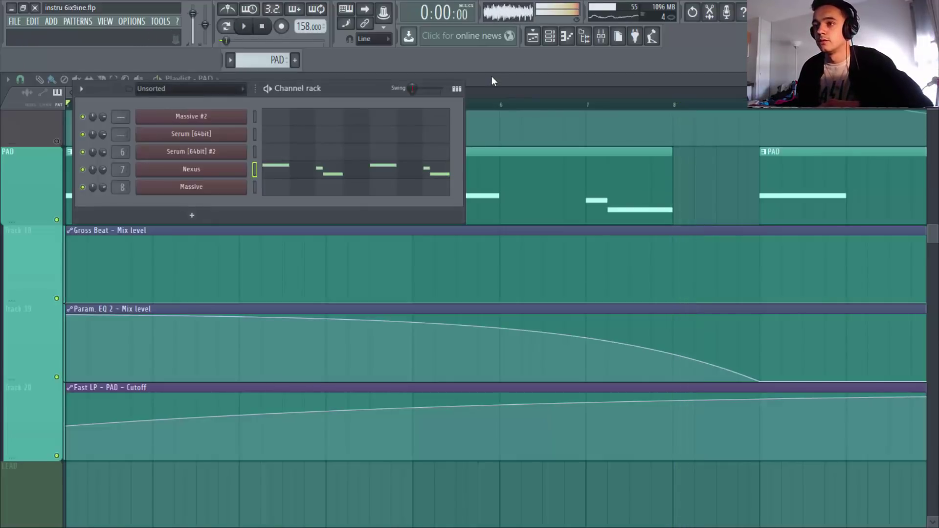
key("F6")
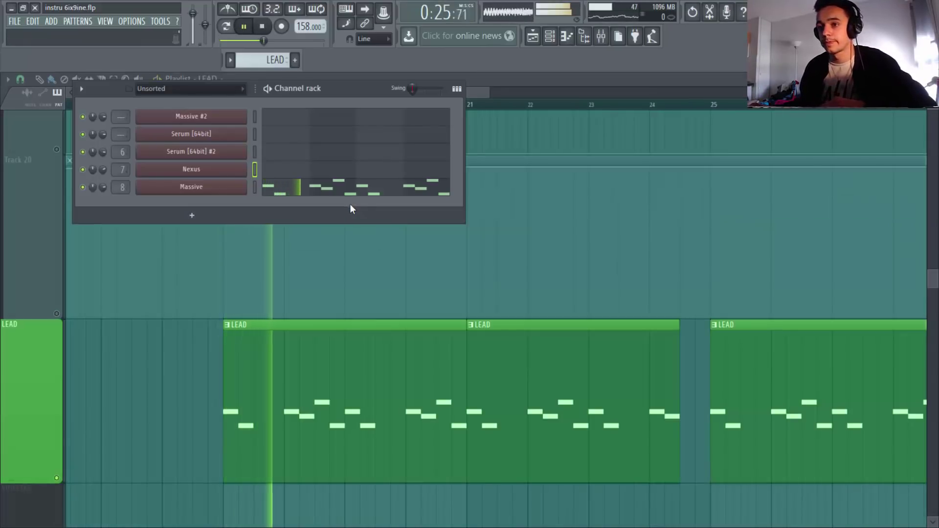
- View the LEAD melody in the Massive channel's piano roll, stop playback, and open Massive to show its lead preset
left_click(357, 195)
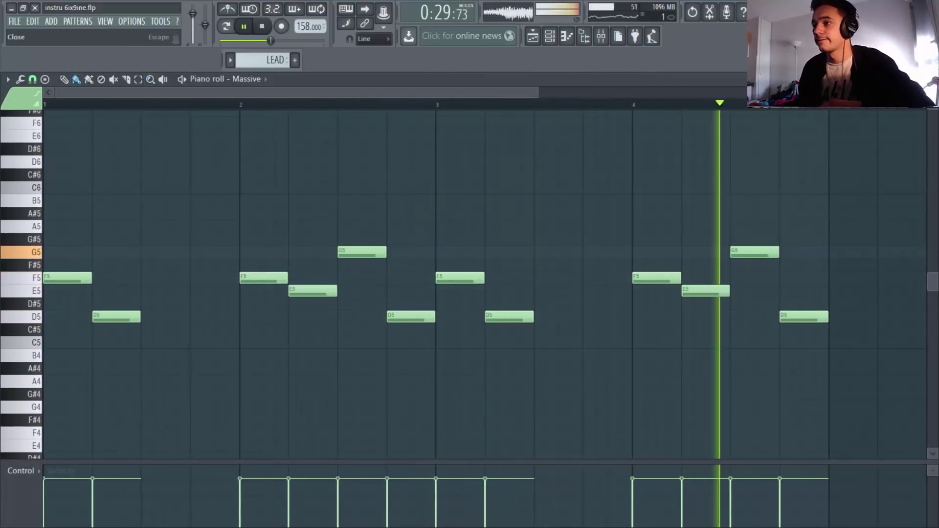
left_click(931, 79)
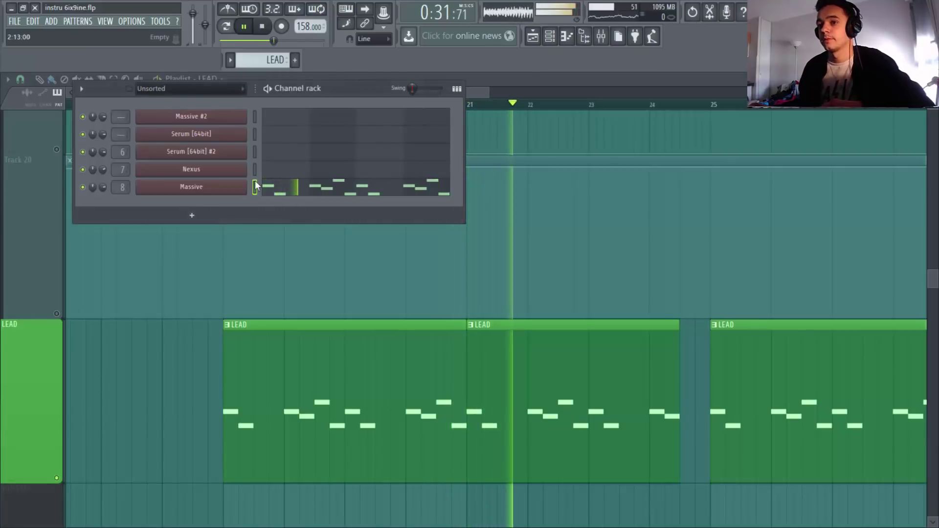
left_click(265, 28)
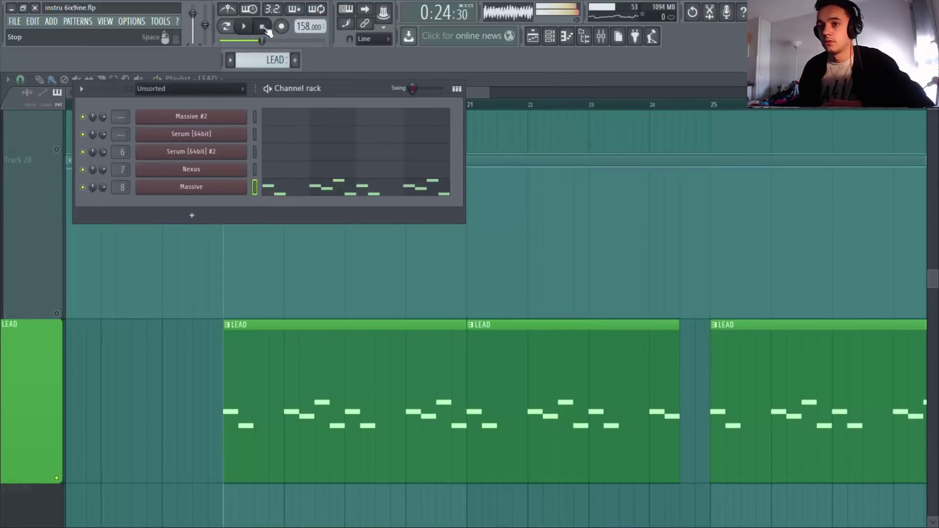
left_click(230, 189)
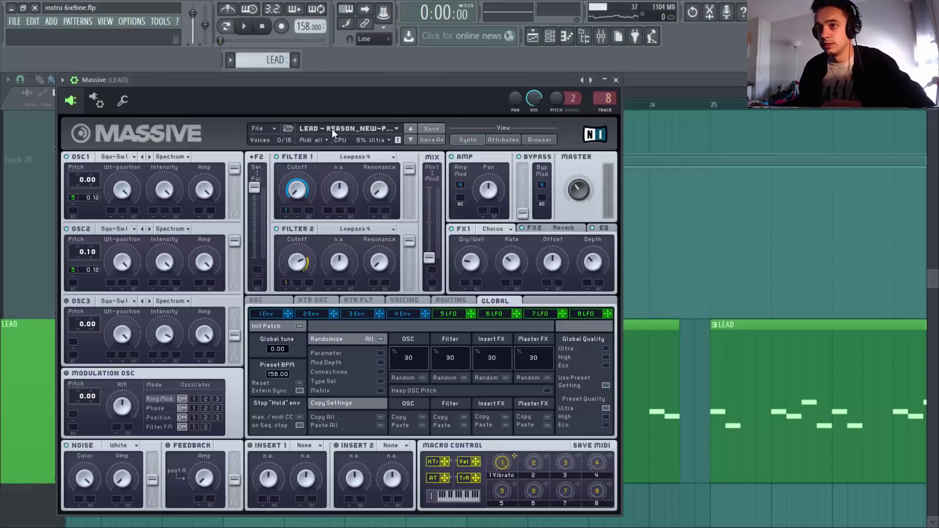
left_click(616, 80)
left_click(586, 81)
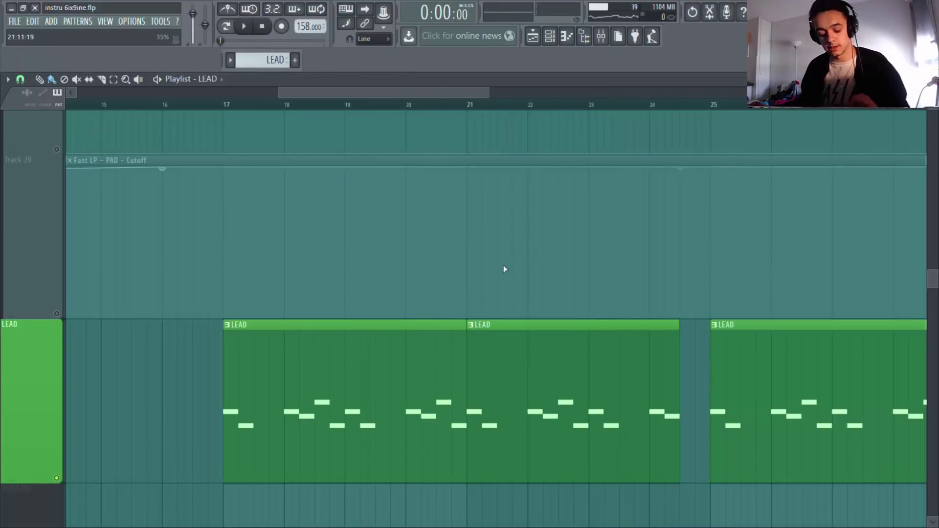
- Enable the PAD track and its Gross Beat, Param. EQ 2 and Fast LP automation tracks alongside the LEAD
scroll(43, 329, "up", 3)
scroll(44, 329, "up", 1)
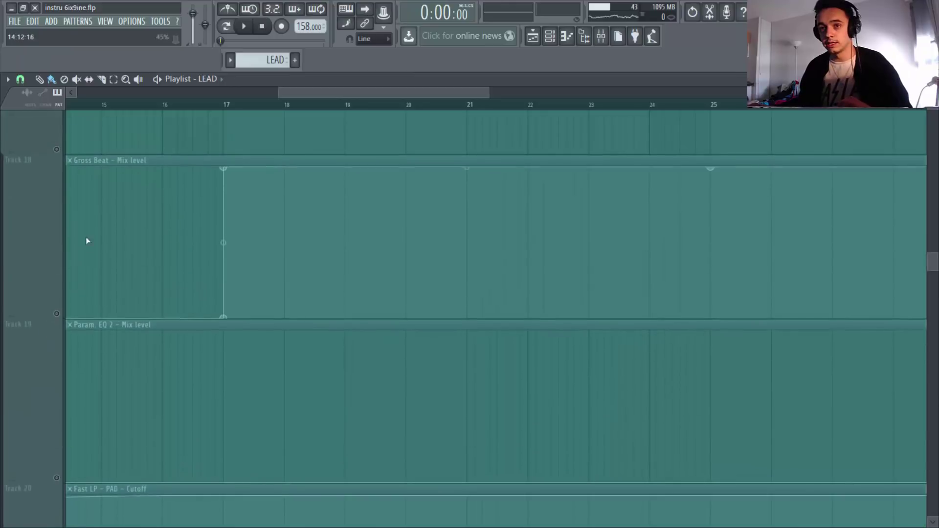
left_click(57, 149)
left_click(57, 314)
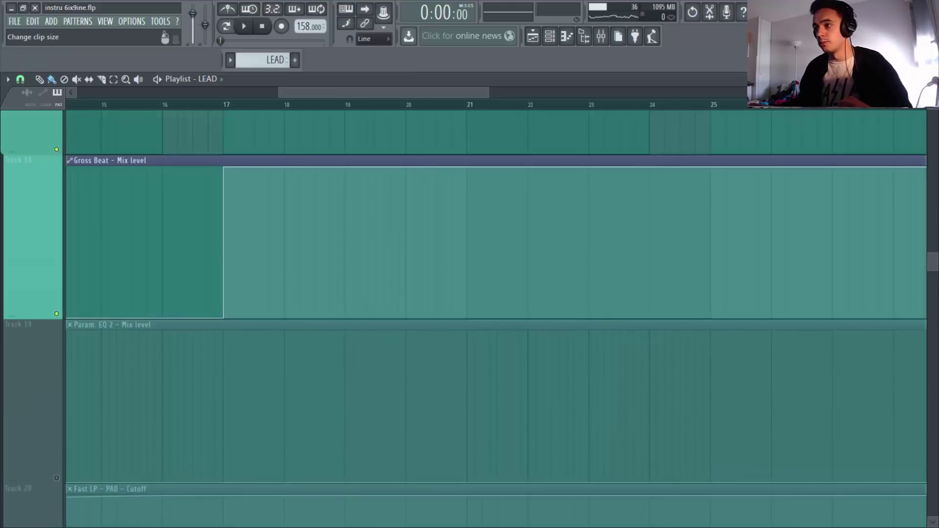
left_click_drag(932, 93, 932, 123)
left_click(57, 238)
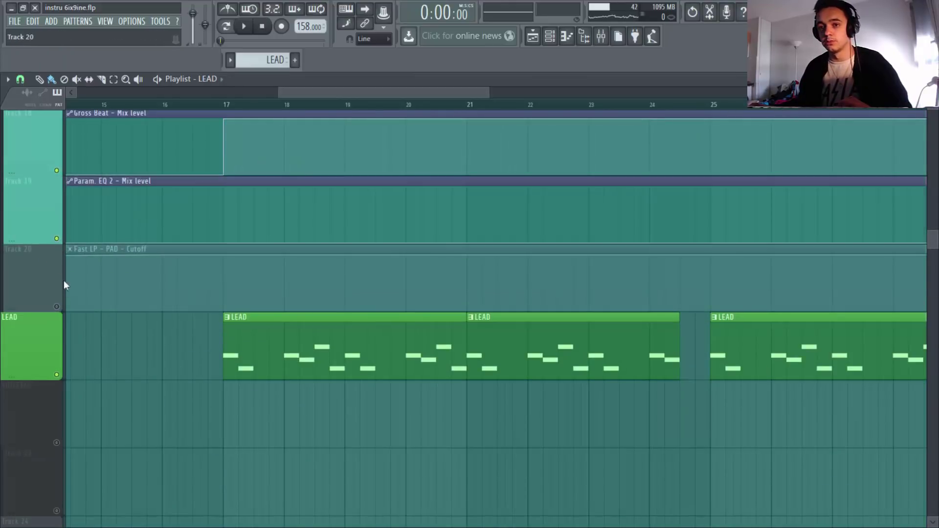
left_click(57, 306)
- Play the LEAD and PAD together from bar 17 while viewing the pad's automation clips, and stop playback
key("space")
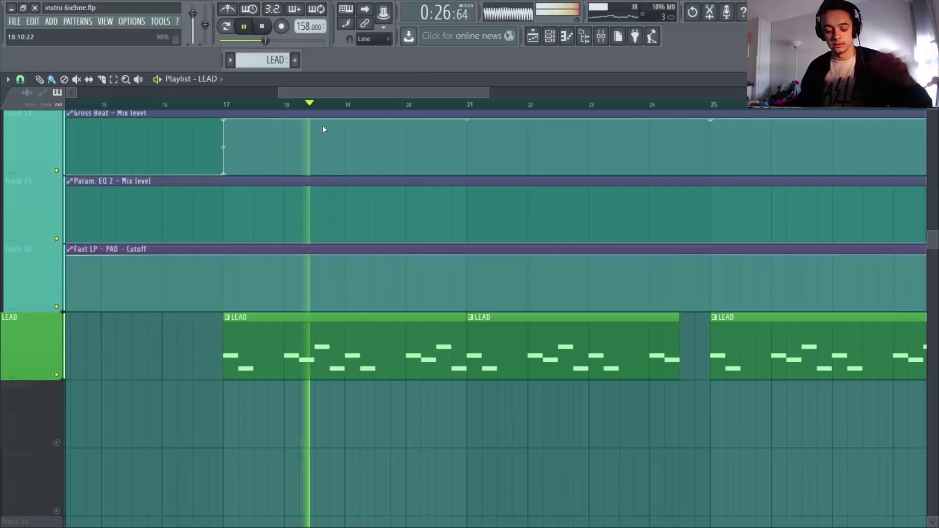
scroll(418, 273, "up", 4)
scroll(430, 264, "down", 4)
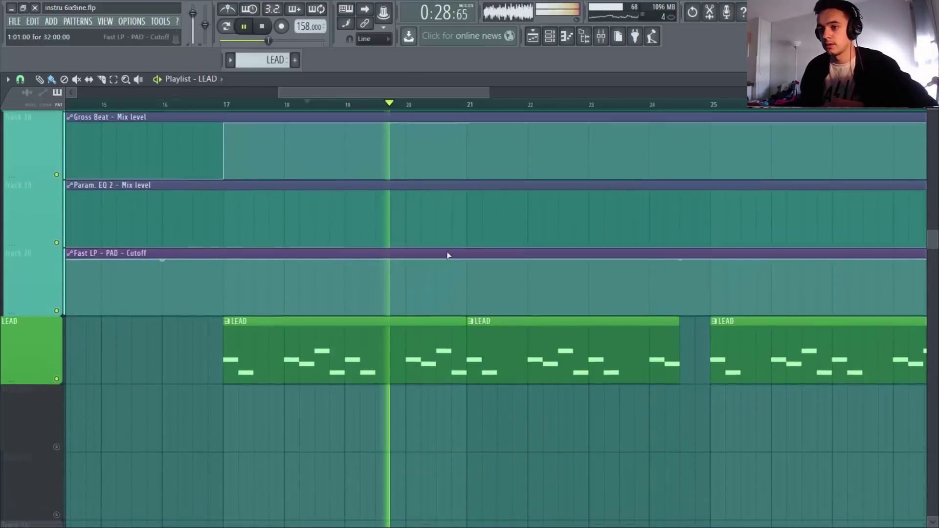
scroll(494, 220, "down", 2)
scroll(509, 215, "up", 2)
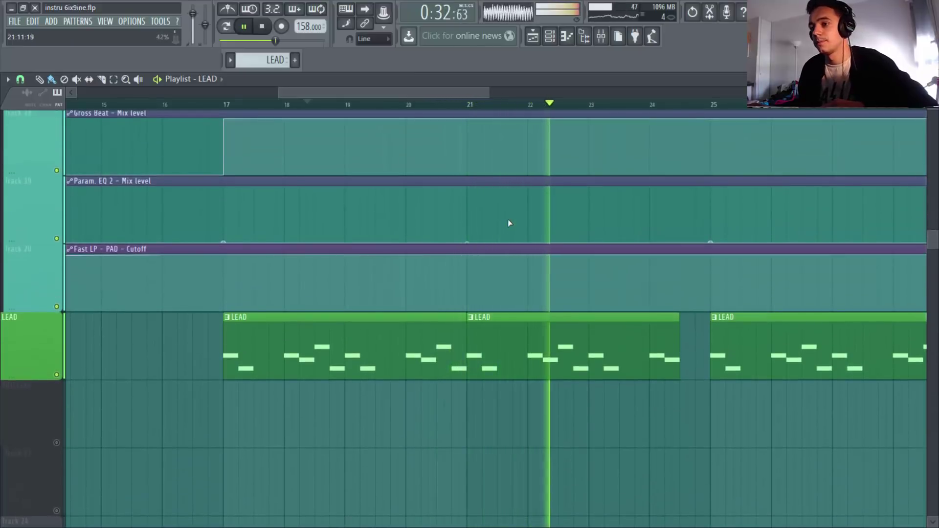
scroll(508, 223, "up", 2)
scroll(508, 225, "down", 1)
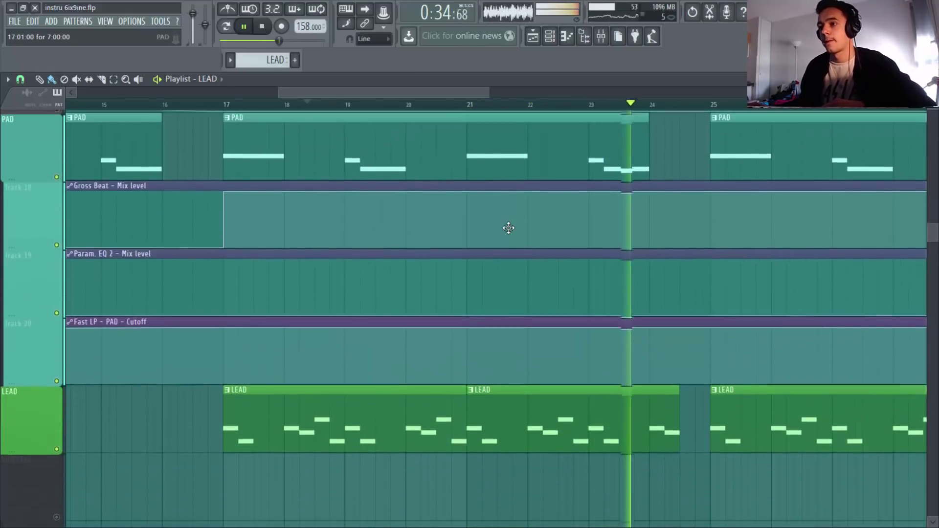
left_click(261, 28)
left_click(261, 27)
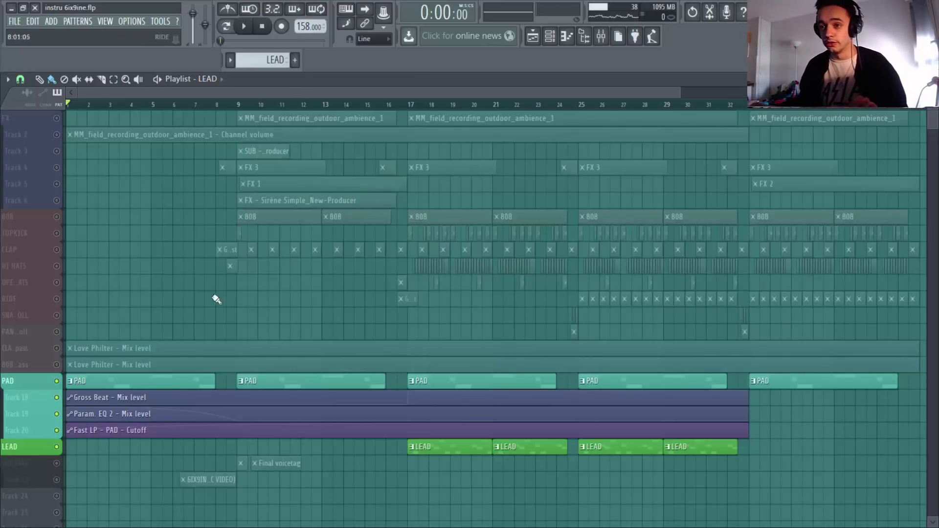
- Solo Track 23 with the 6IX9INE - GUMMO sample and play it from bar 6 up to the drop
left_click_drag(108, 323, 433, 494)
key("b")
right_click(57, 473)
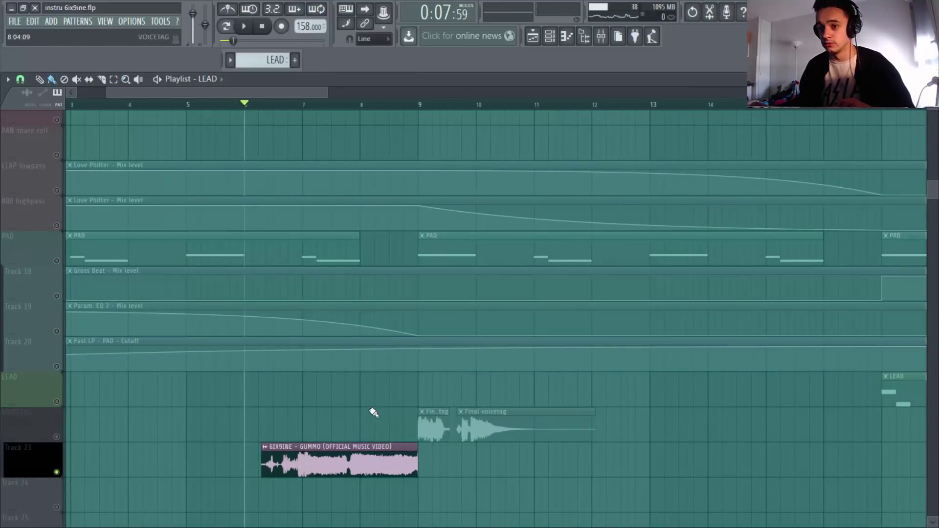
key("space")
scroll(308, 430, "up", 1)
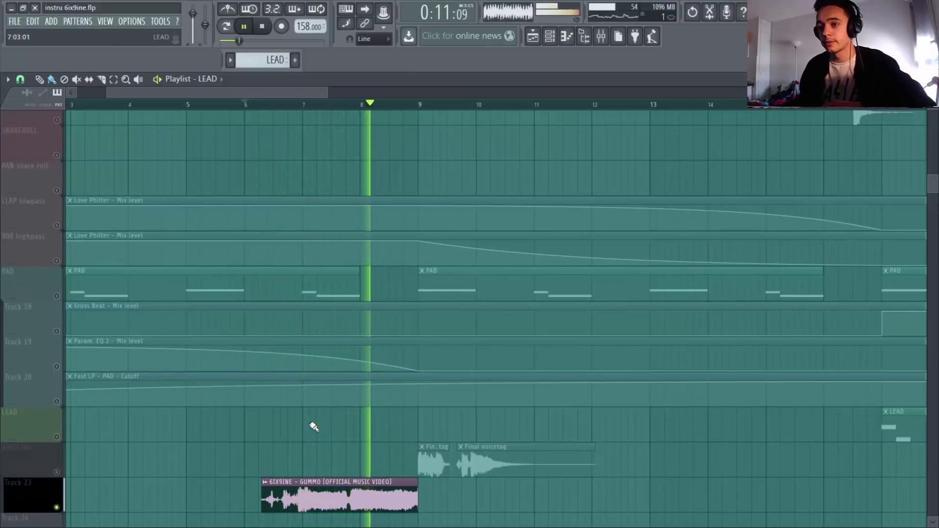
key("space")
- Solo the CLAP track, enable HI HATS, and play the M16 gunshot sounds from bar 8 leading into bar 9
scroll(313, 424, "up", 6)
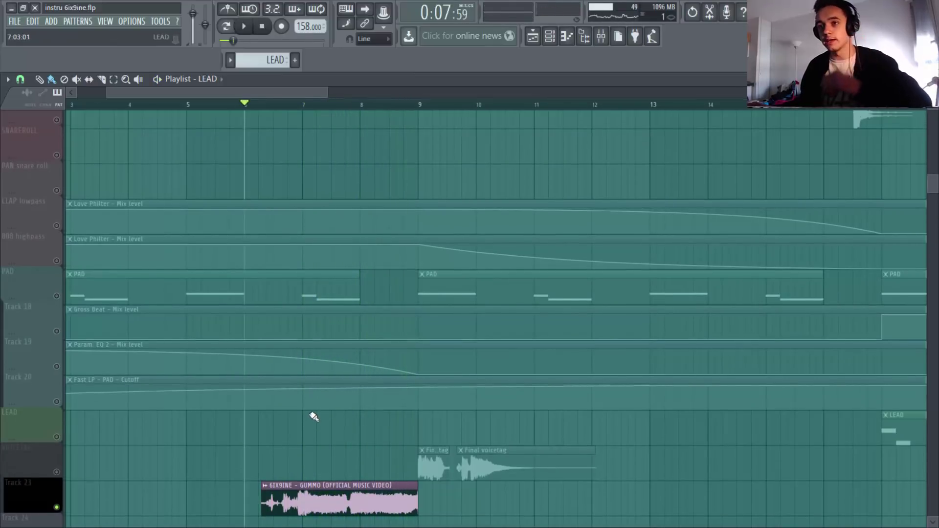
scroll(109, 371, "up", 3)
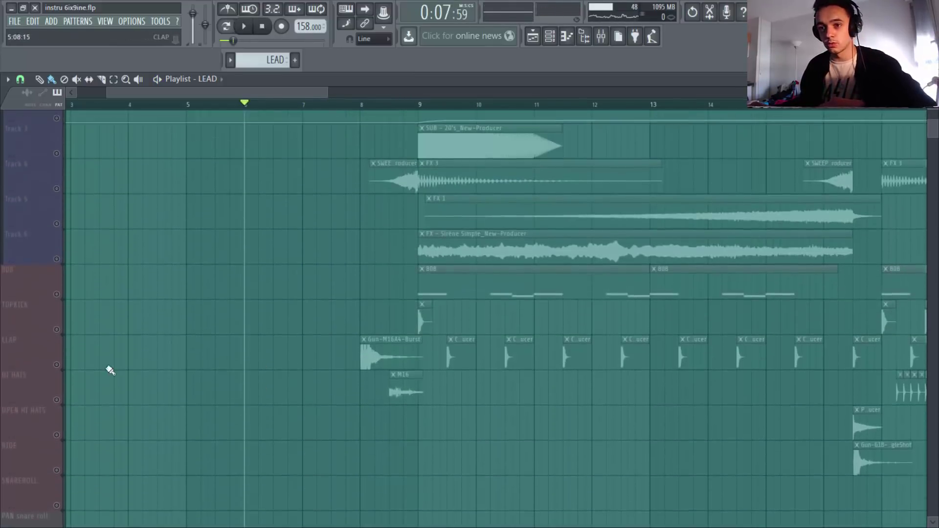
left_click(56, 367)
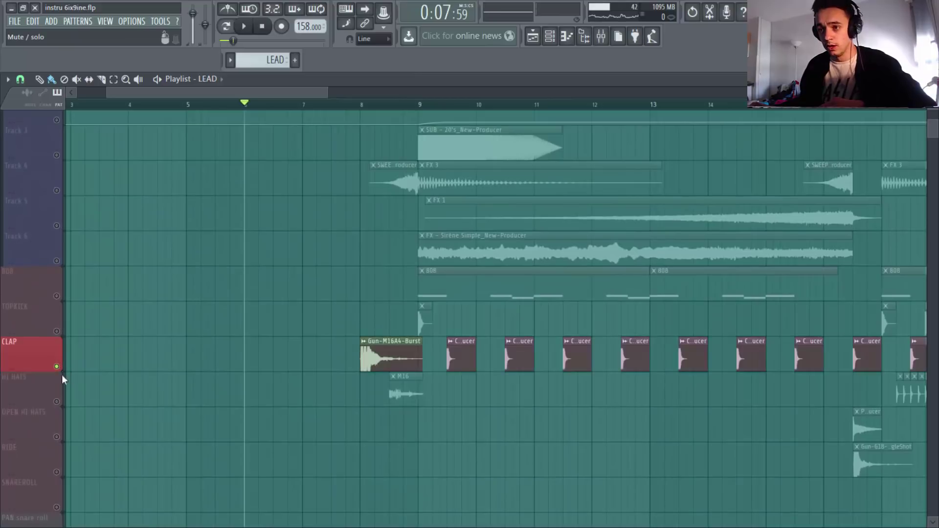
left_click(366, 107)
key("space")
scroll(684, 223, "down", 3)
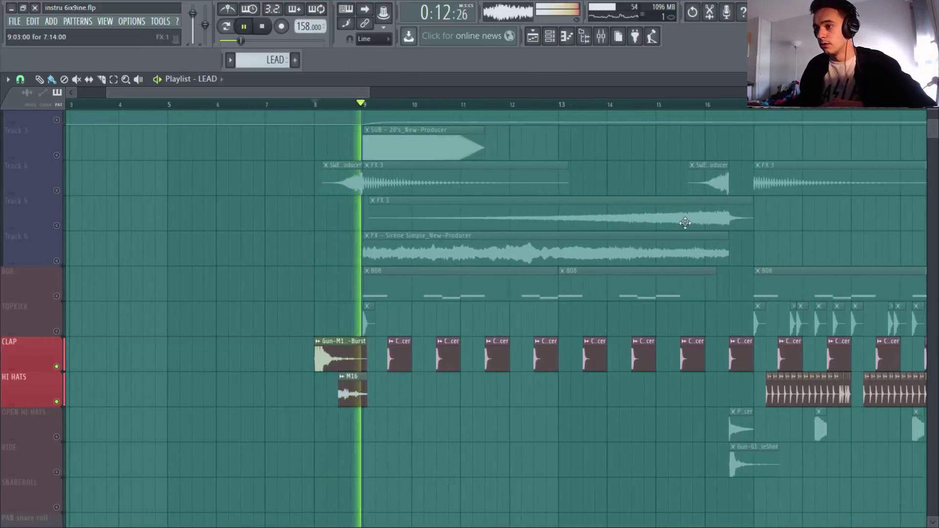
key("space")
- Enable the OPEN HI HATS and RIDE tracks and play their single hit and gunshot in bar 16 before the drop
scroll(736, 118, "down", 3)
left_click(62, 331)
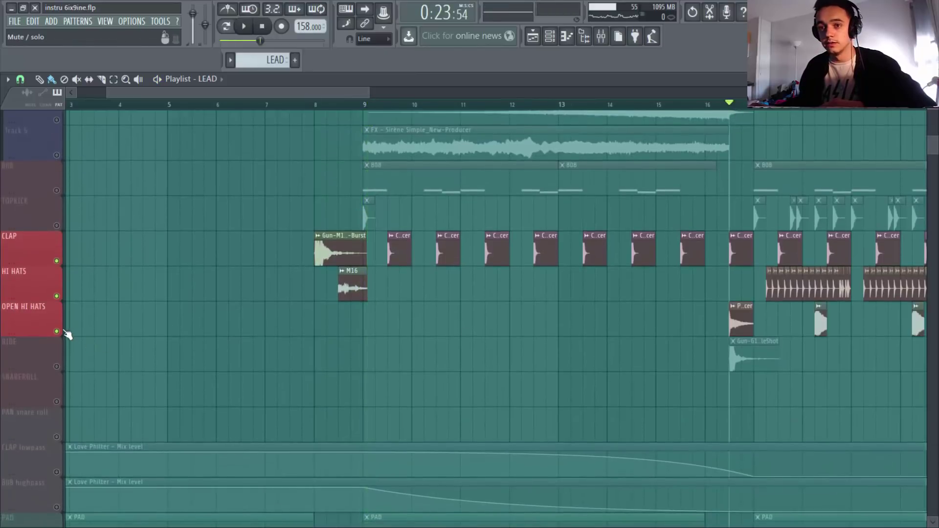
left_click(59, 368)
key("space")
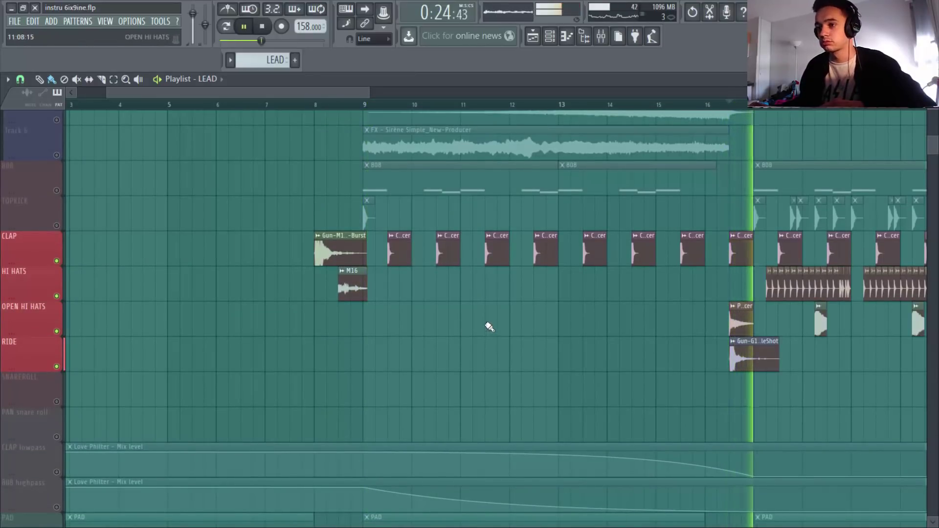
key("space")
- Solo the FX track with its channel volume automation in Track 2, and play the outdoor ambience recording around bar 9
right_click(369, 169)
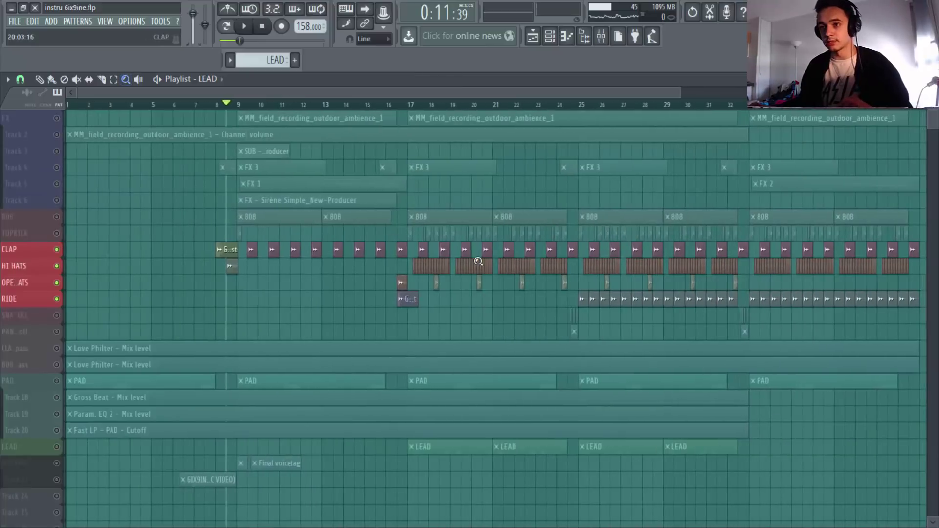
left_click_drag(477, 261, 78, 112)
right_click(57, 149)
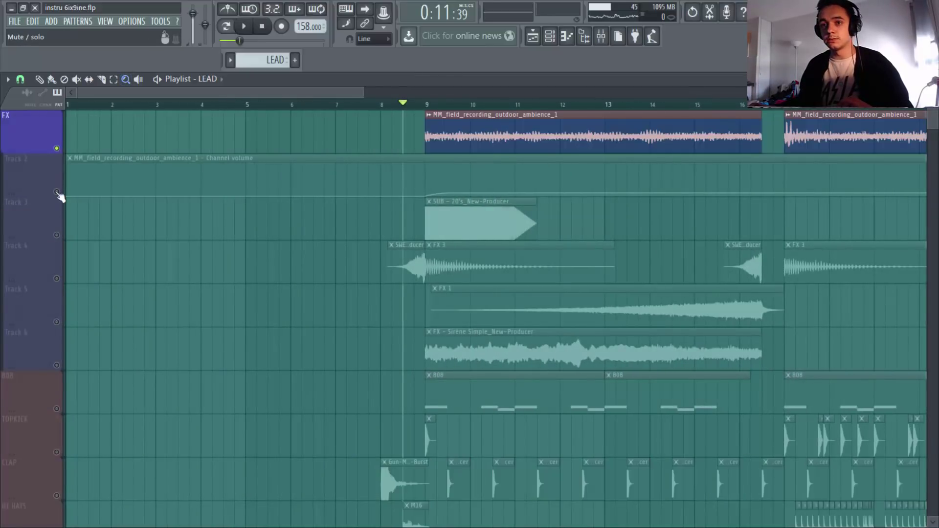
left_click(57, 193)
key("space")
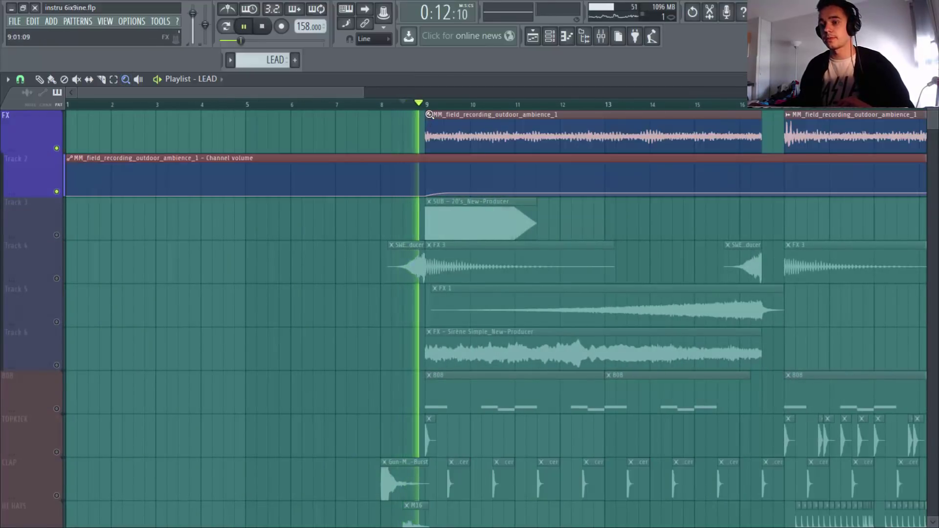
key("space")
- Enable FX Tracks 3 to 6 and play all effects together from bar 9 and again from about bar 15
left_click(57, 235)
left_click(57, 279)
left_click(57, 322)
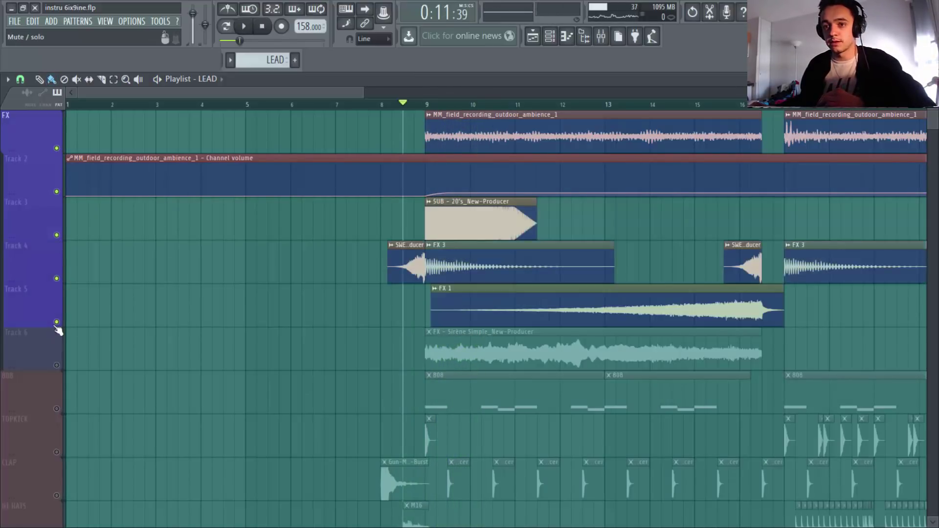
left_click(57, 365)
left_click_drag(361, 93, 519, 94)
key("space")
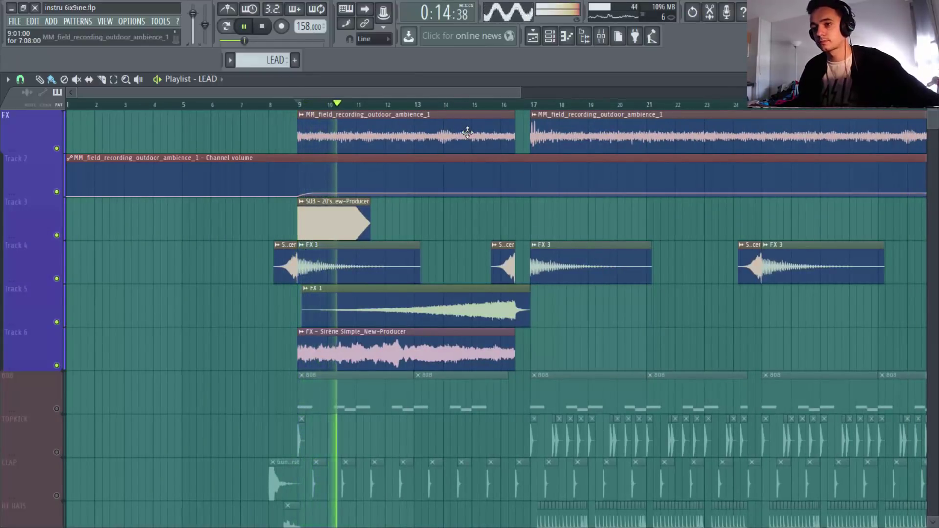
left_click(466, 106)
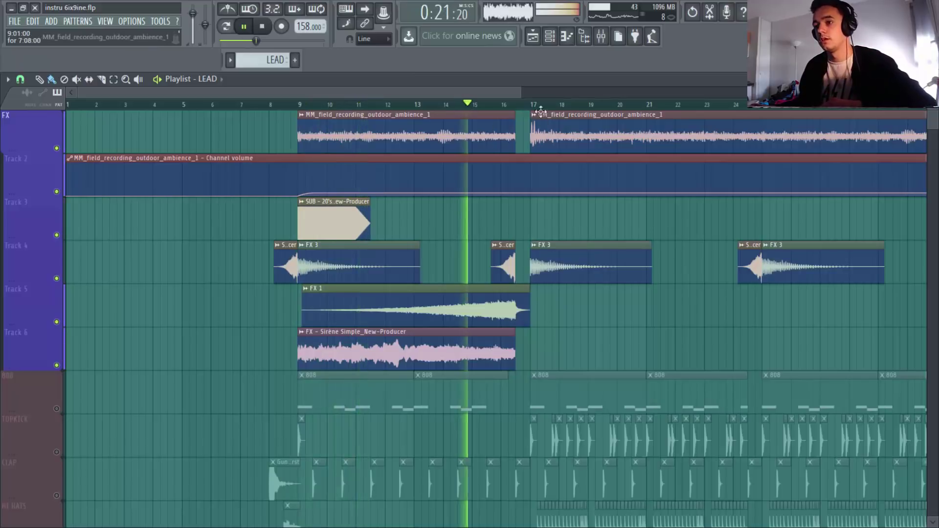
key("space")
- Return to the full arrangement with every track enabled and play the complete beat from the start
left_click_drag(522, 92, 604, 93)
scroll(629, 226, "down", 5)
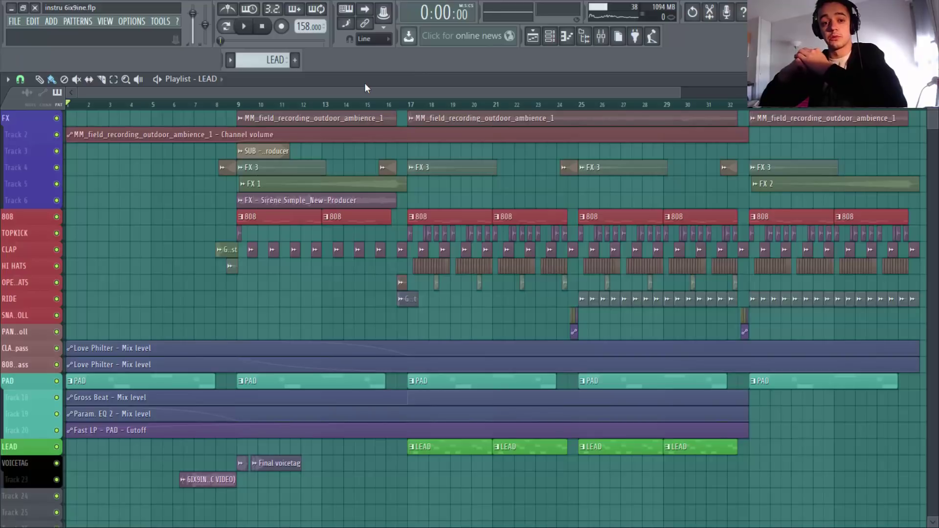
key("space")
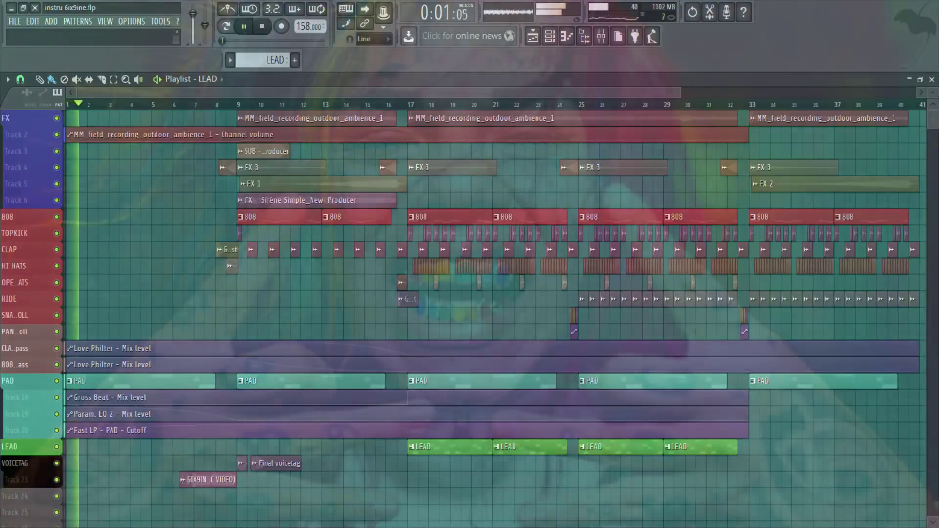